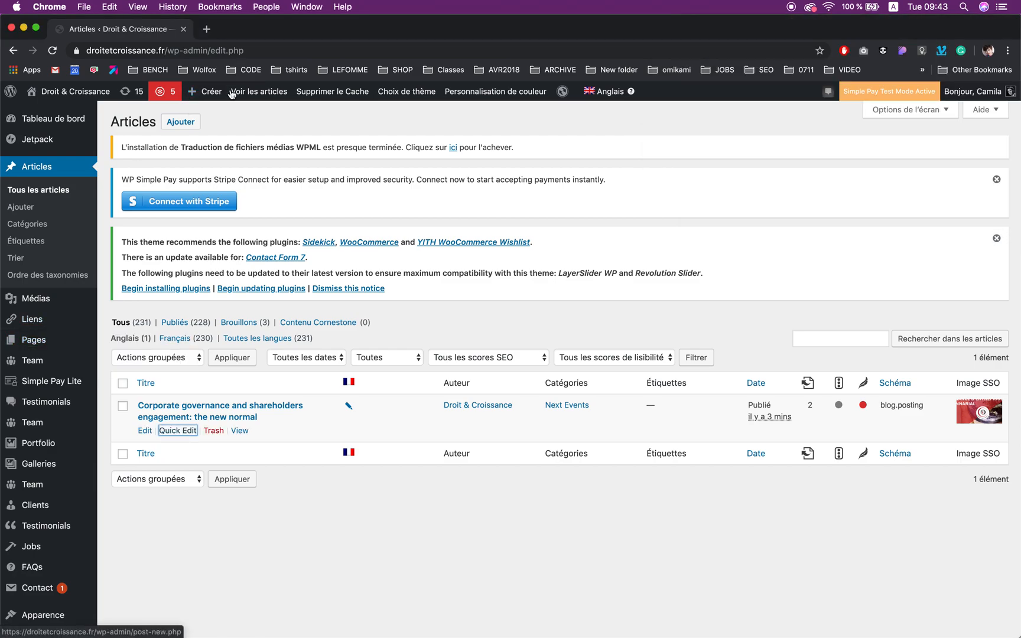
# Step: Switch to QuickTime Player, keep its camera window floating on top, and return to the WordPress admin in Chrome
pyautogui.click(532, 615)
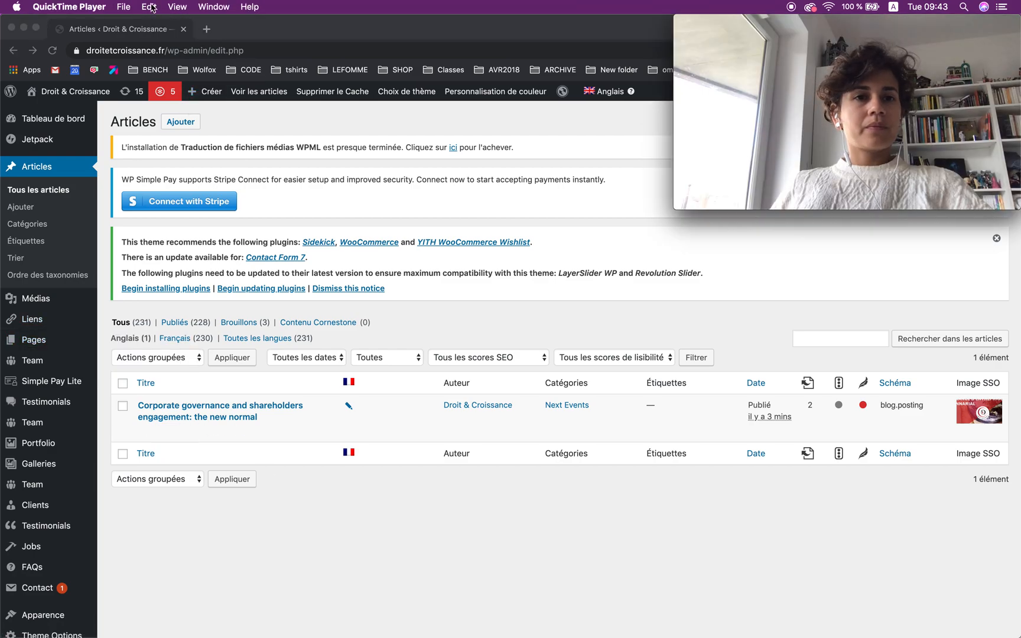
pyautogui.click(214, 6)
pyautogui.click(180, 62)
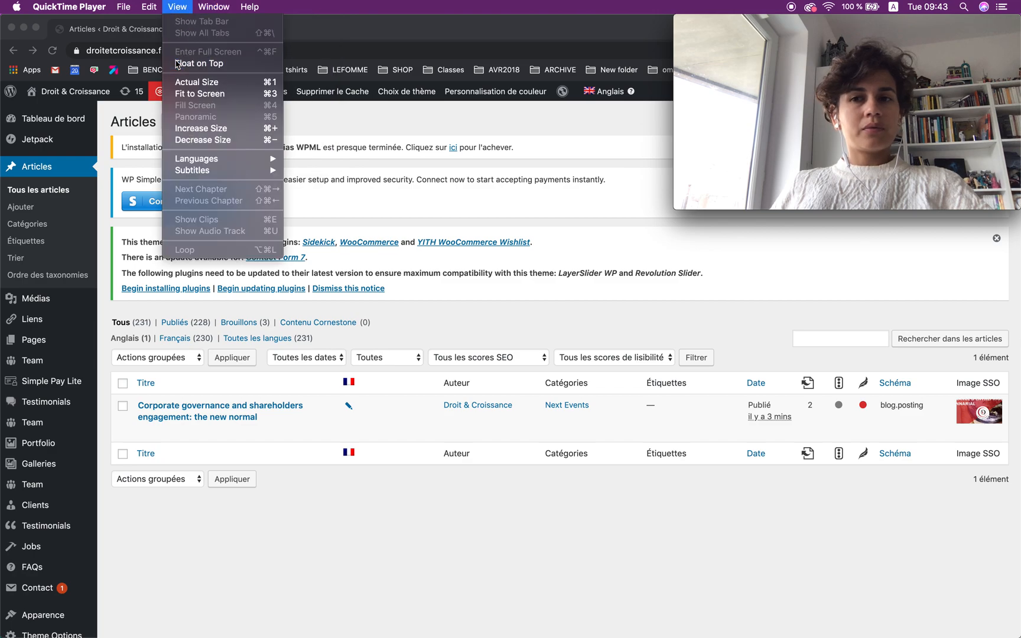
pyautogui.click(200, 566)
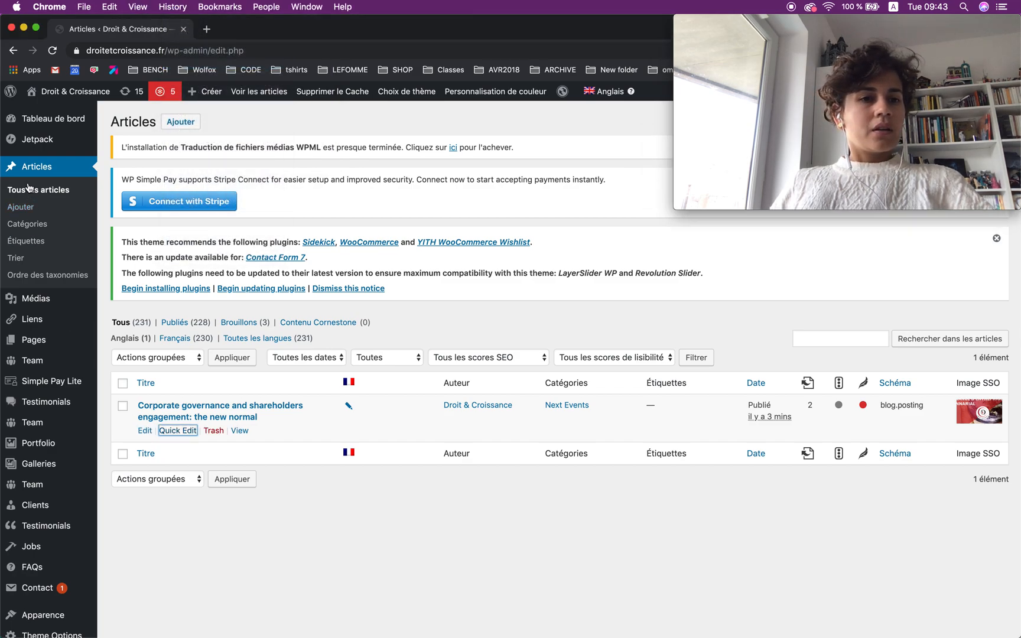
# Step: Open the list of all pages and filter it to the French pages to look through them
pyautogui.click(31, 345)
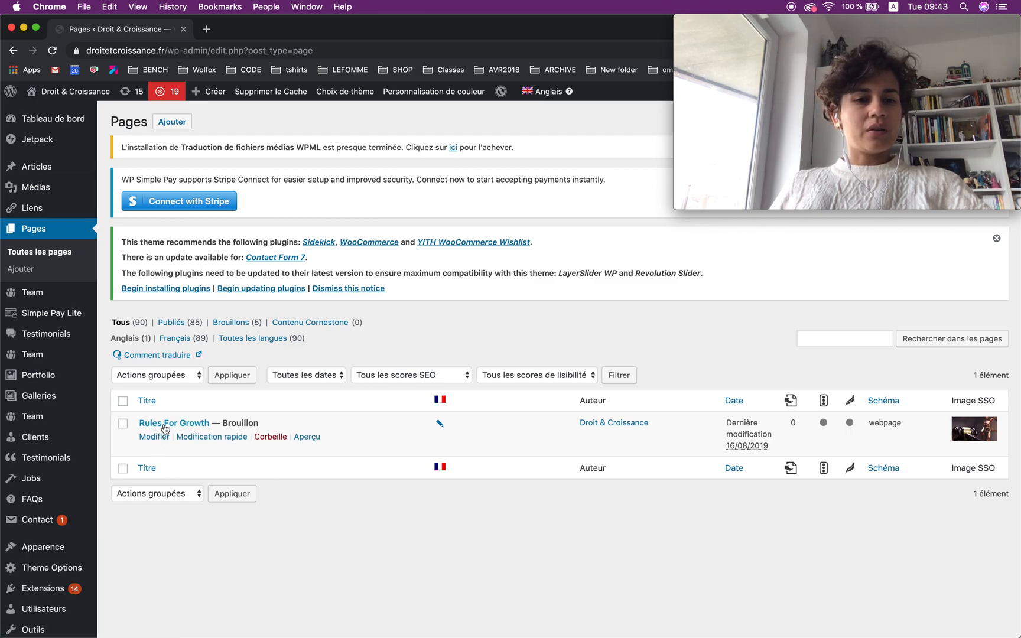
pyautogui.click(180, 341)
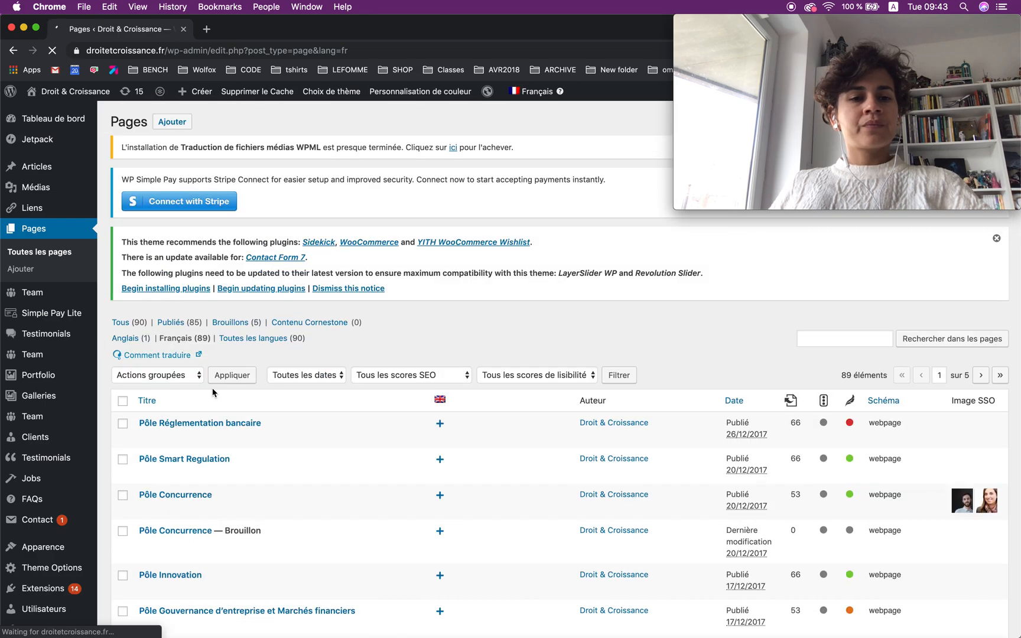
pyautogui.scroll(-2, 213, 401)
pyautogui.scroll(-5, 213, 401)
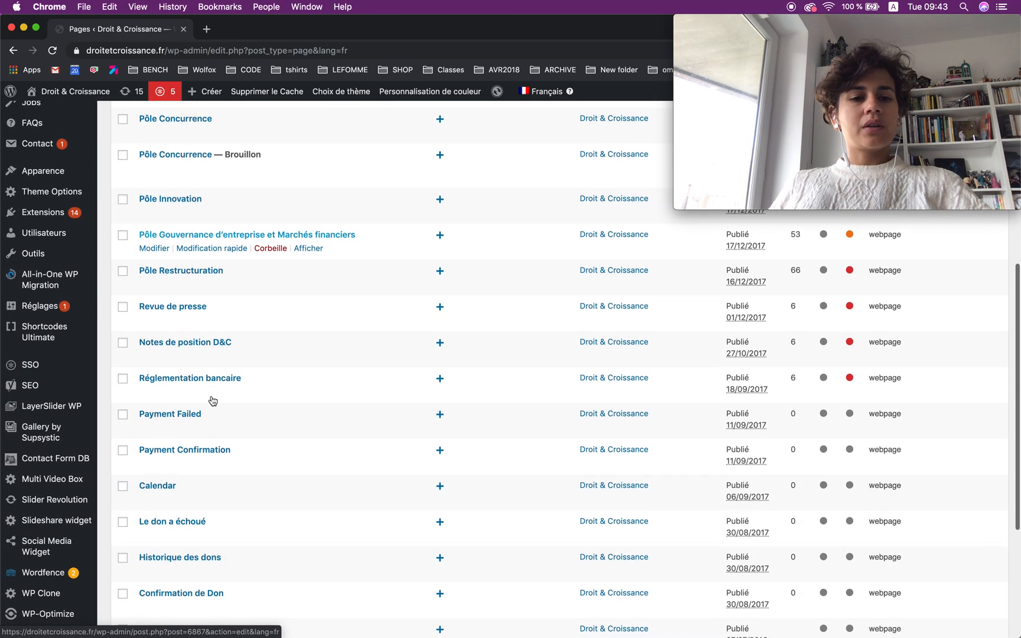
pyautogui.scroll(4, 213, 401)
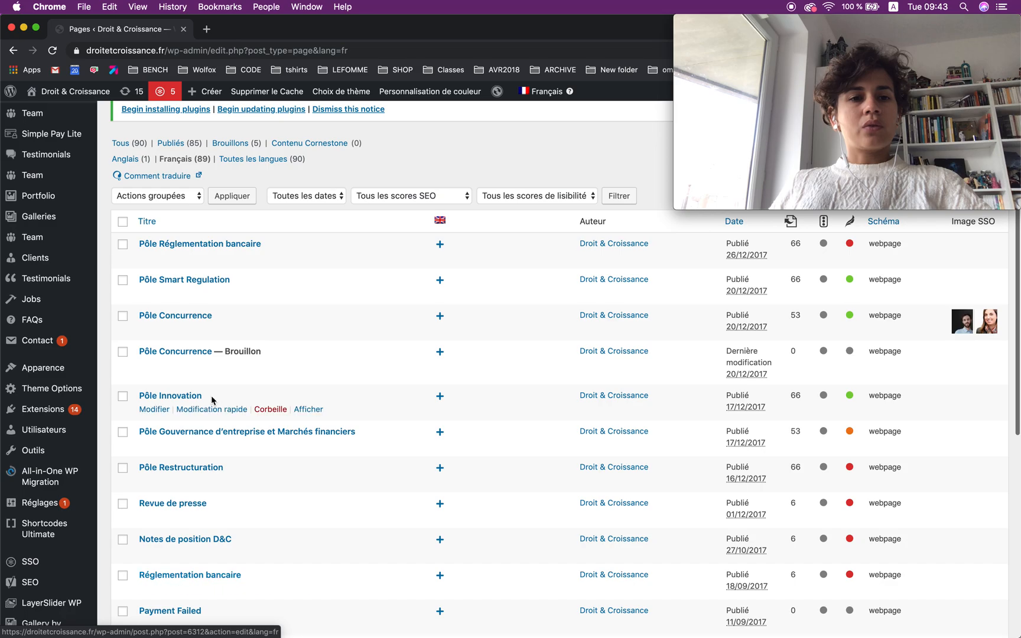
pyautogui.scroll(-8, 209, 395)
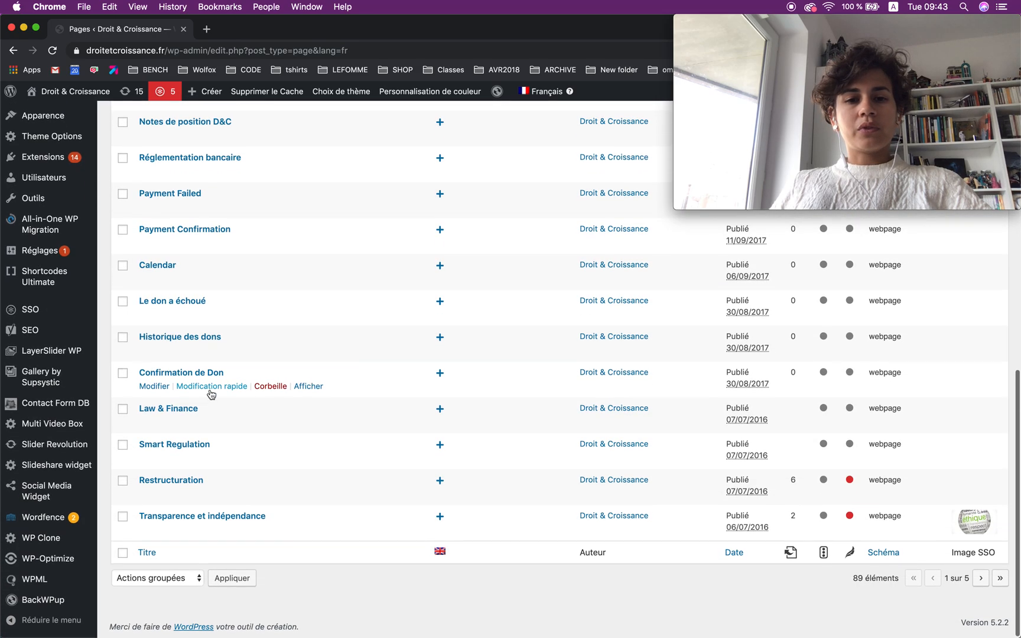
pyautogui.scroll(8, 211, 393)
pyautogui.scroll(3, 211, 393)
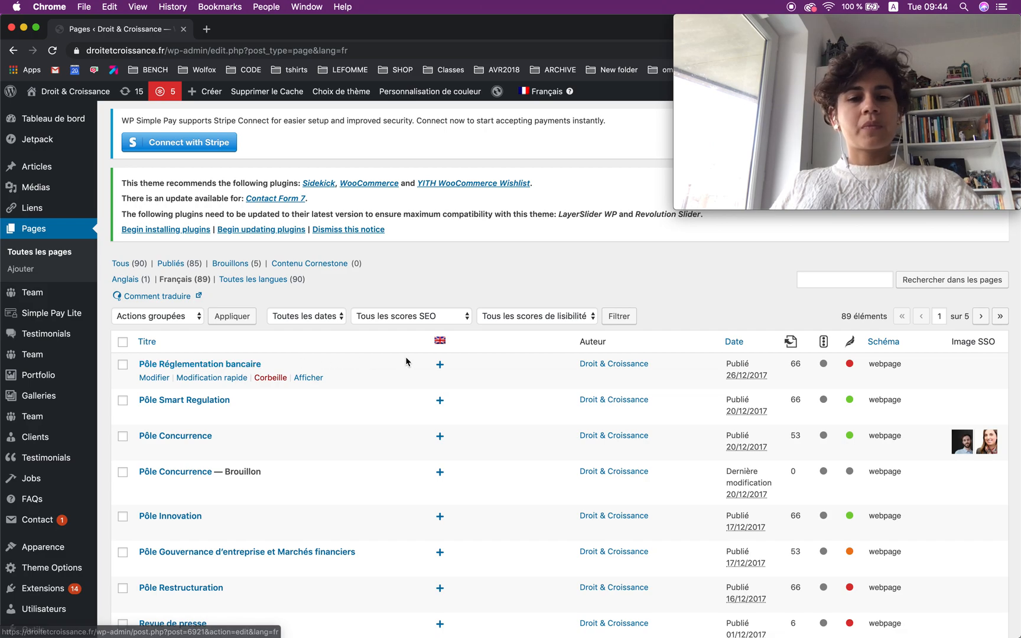
# Step: Add an English translation for the page "Pôle Réglementation bancaire" and copy the French content into it
pyautogui.click(441, 366)
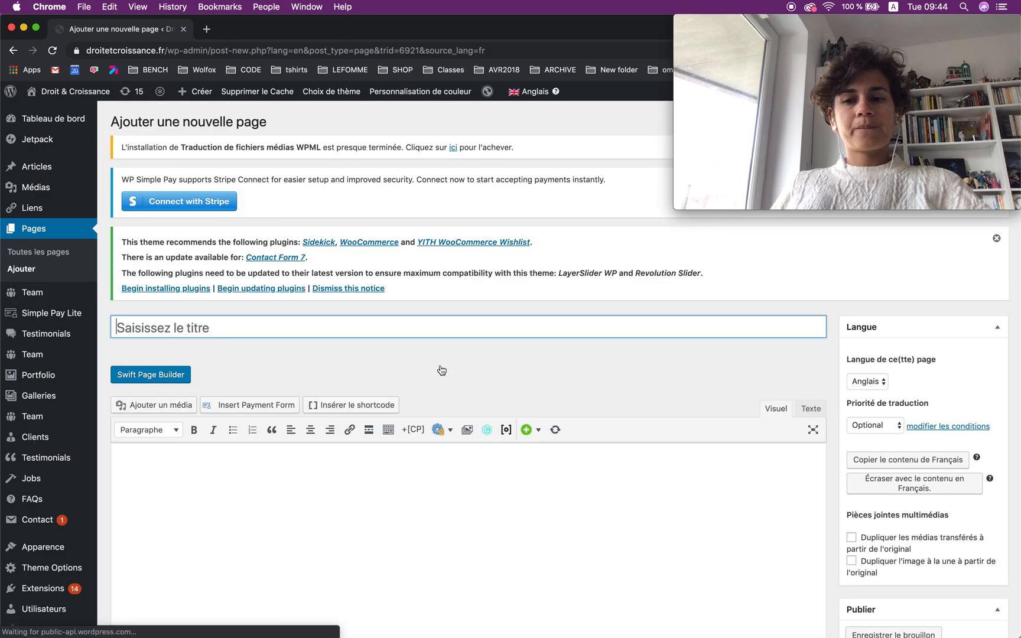
pyautogui.scroll(-2, 442, 371)
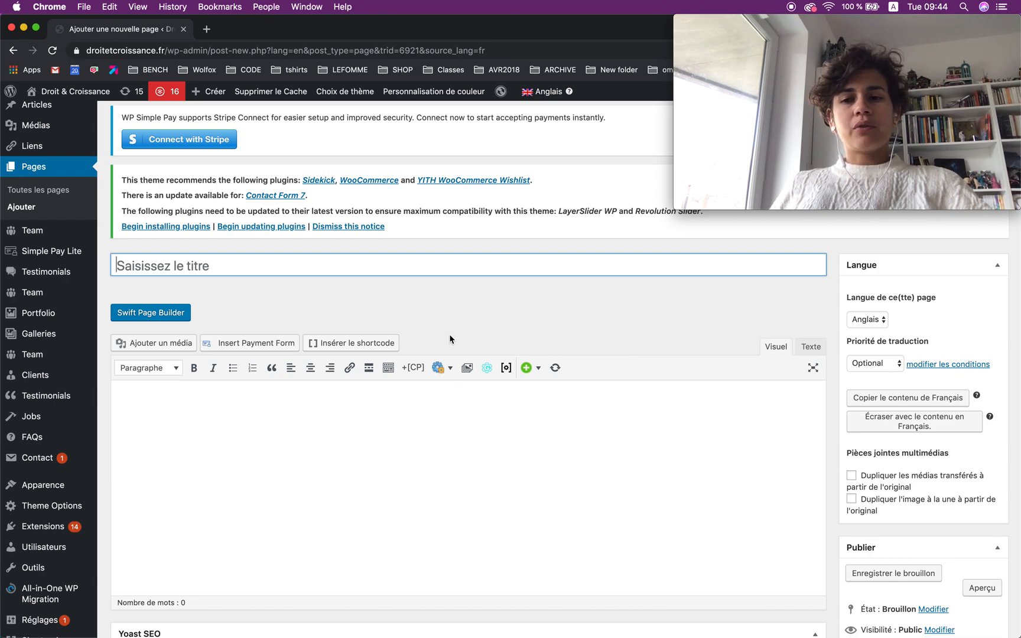
pyautogui.click(922, 398)
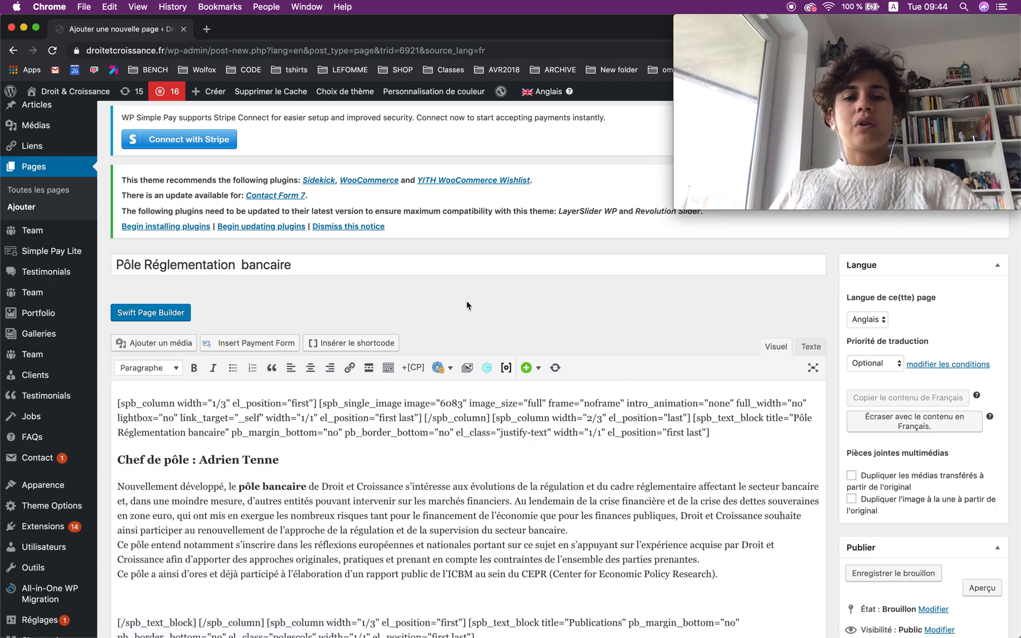
# Step: Replace the copied French page title with "Bank laws and regulation"
pyautogui.scroll(-10, 451, 487)
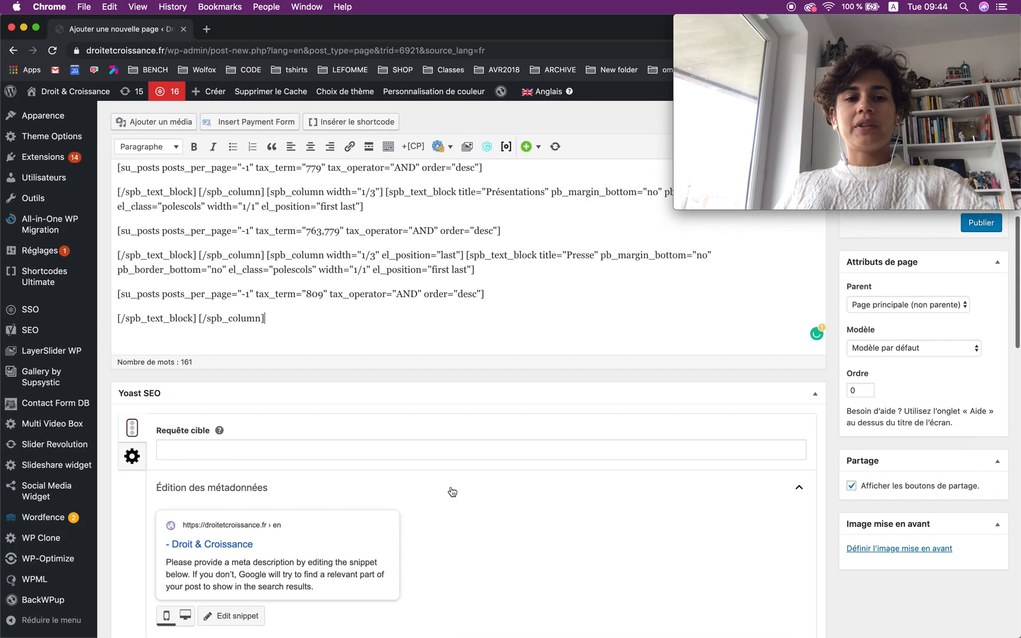
pyautogui.scroll(3, 451, 489)
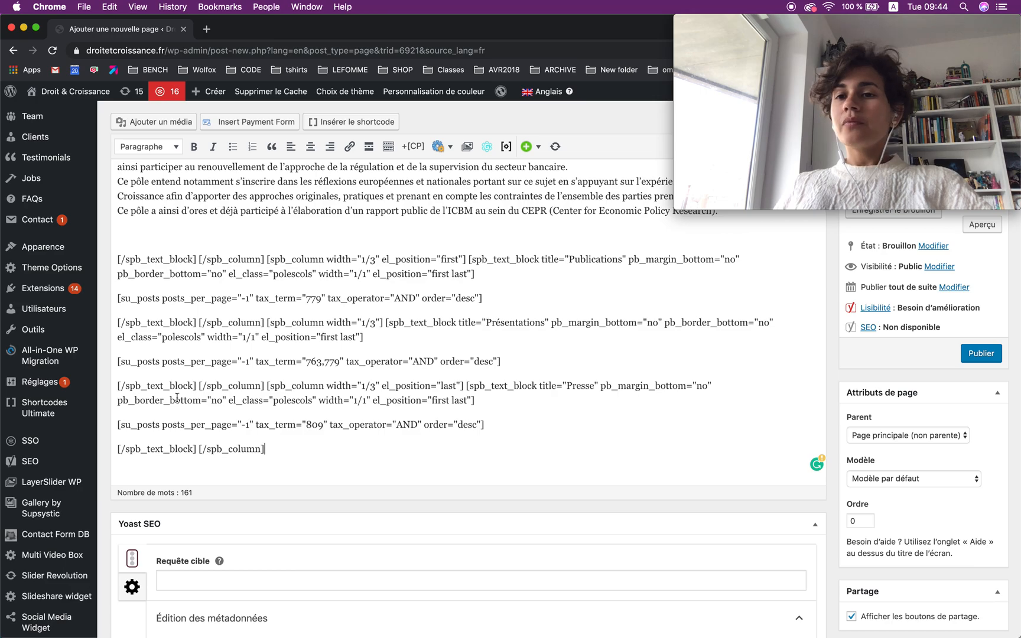
pyautogui.scroll(6, 216, 382)
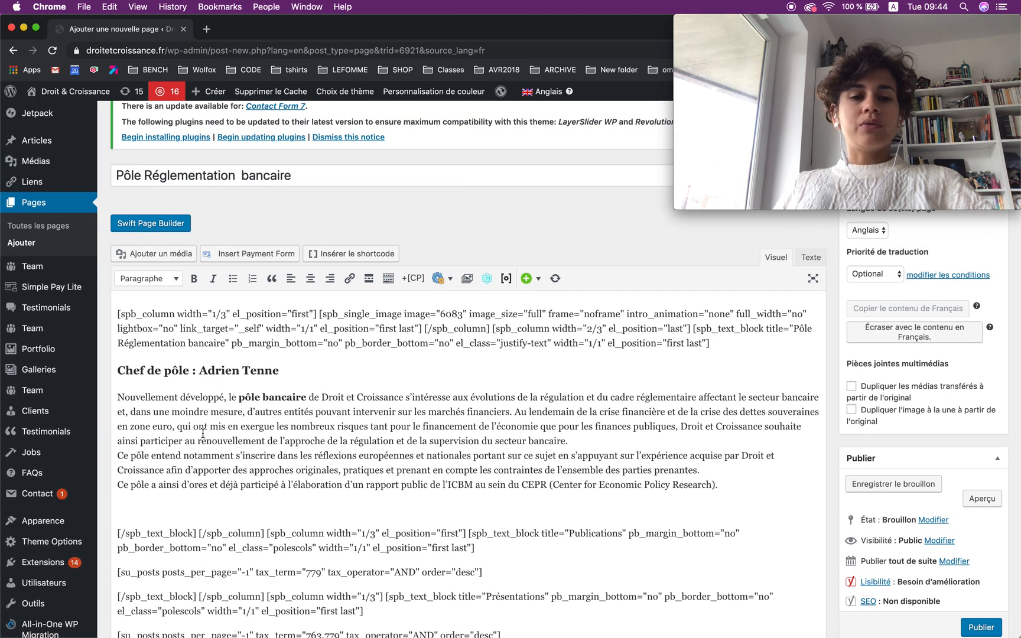
pyautogui.tripleClick(192, 178)
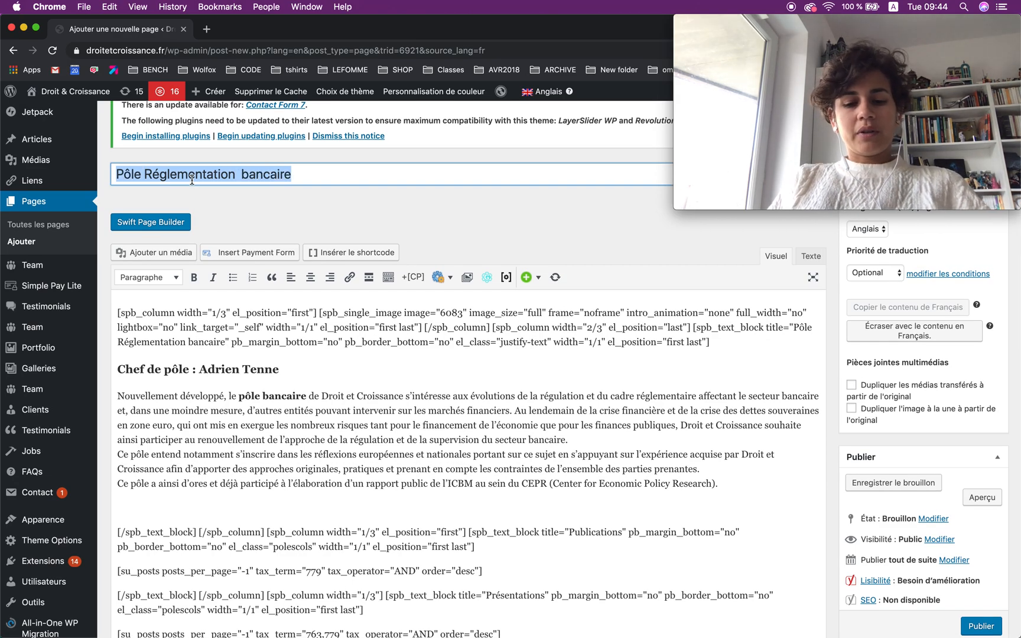
pyautogui.write('Bank re')
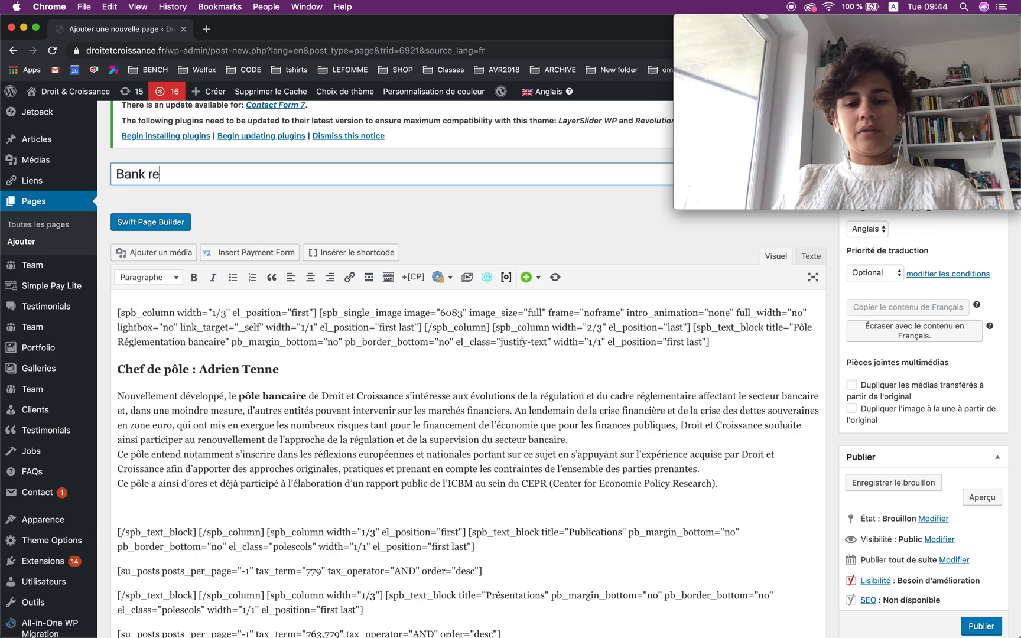
pyautogui.write('gulation')
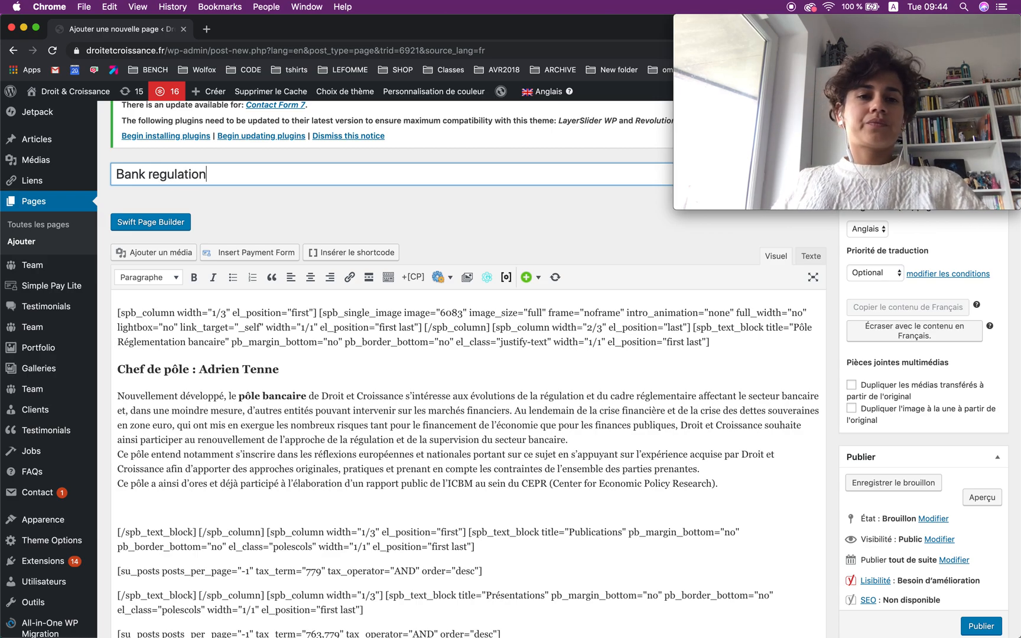
pyautogui.doubleClick(176, 172)
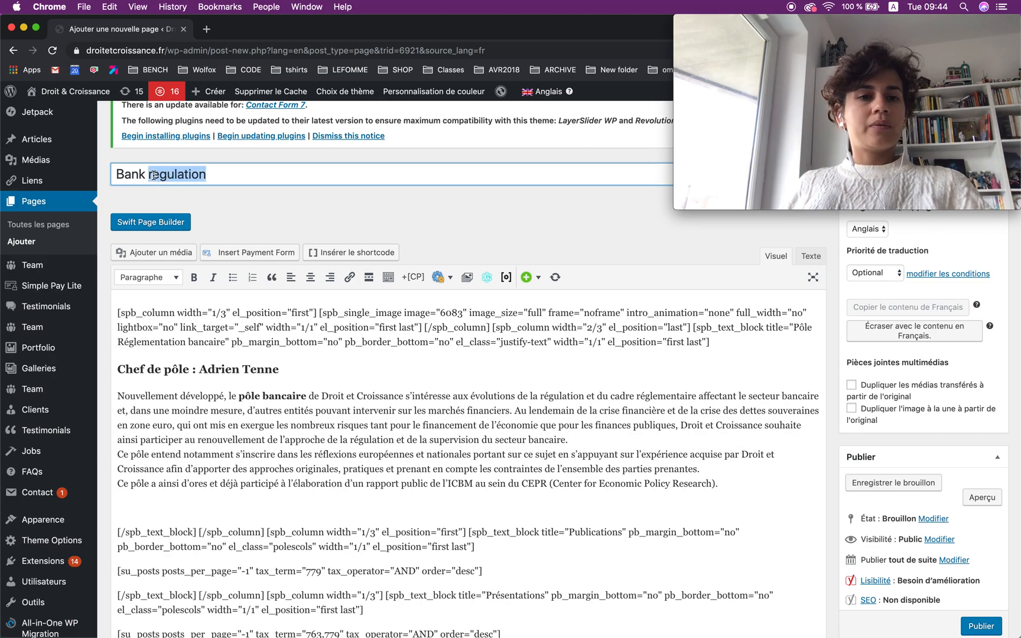
pyautogui.click(153, 175)
pyautogui.write('laws')
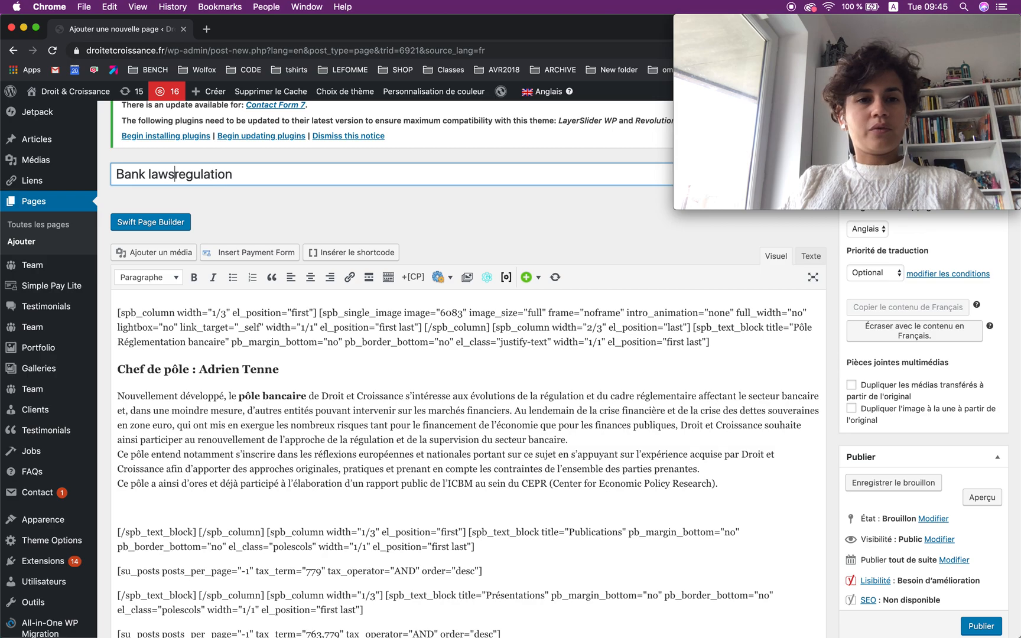
pyautogui.write(' and')
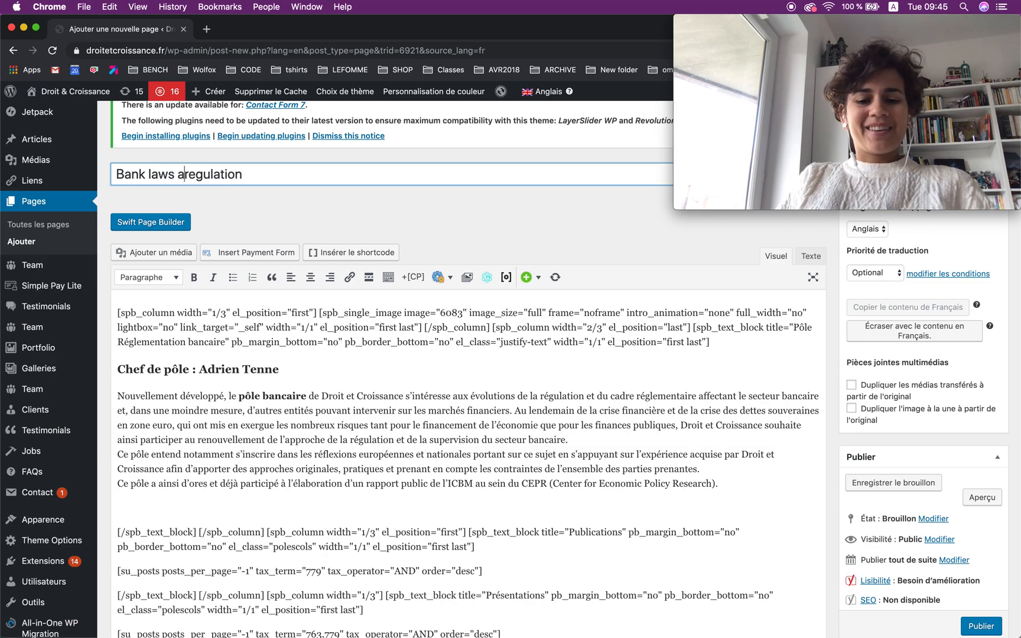
# Step: Replace "Chef de pôle" in the content heading with "Head offcier", keeping the person's name
pyautogui.scroll(-5, 239, 248)
pyautogui.click(142, 248)
pyautogui.moveTo(120, 248); pyautogui.dragTo(188, 249)
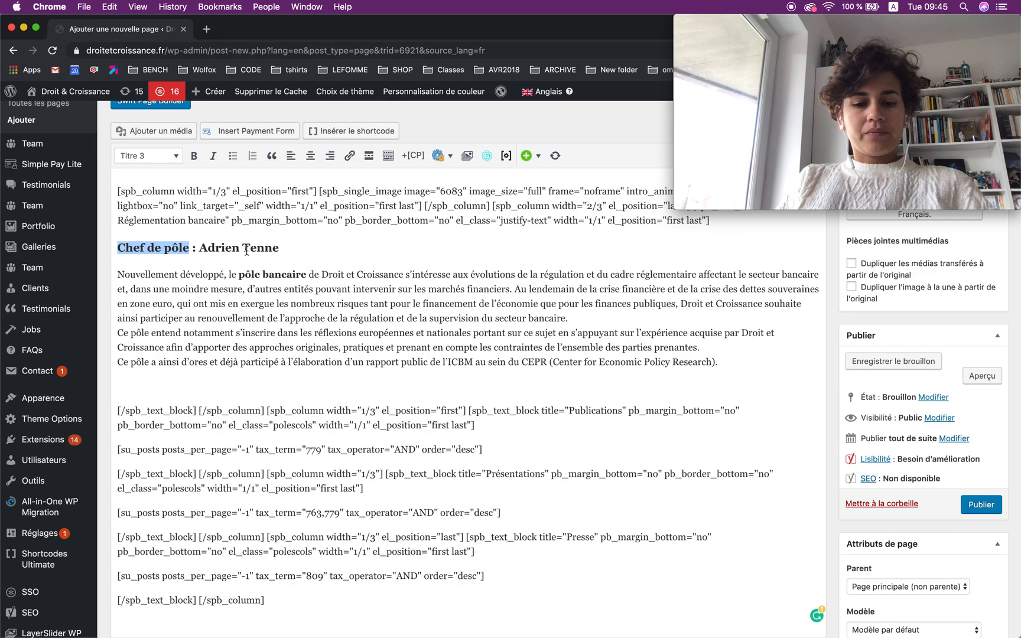
pyautogui.write('Head of')
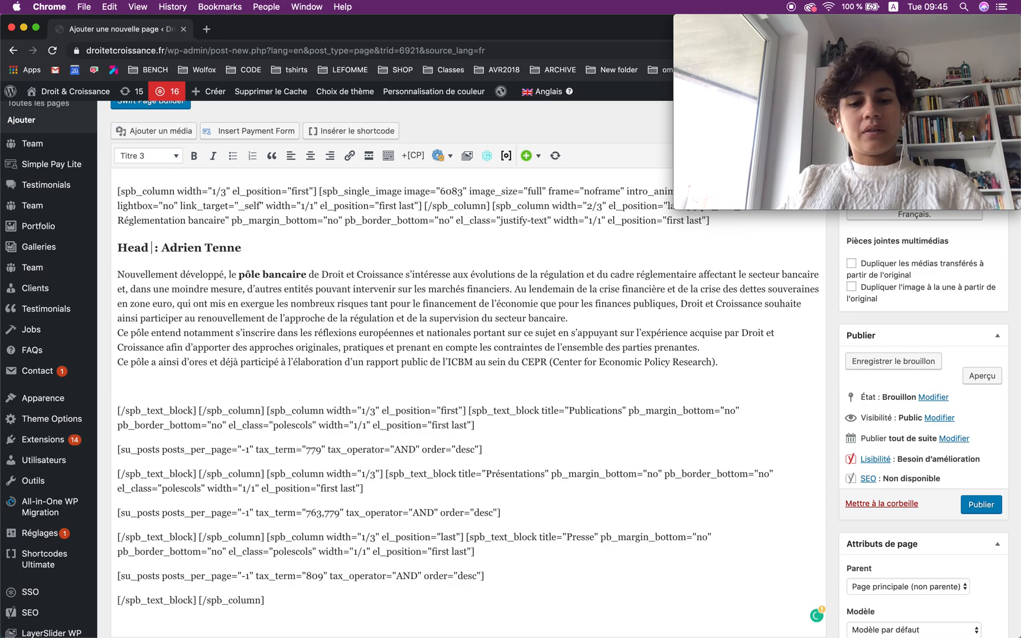
pyautogui.write('fcier')
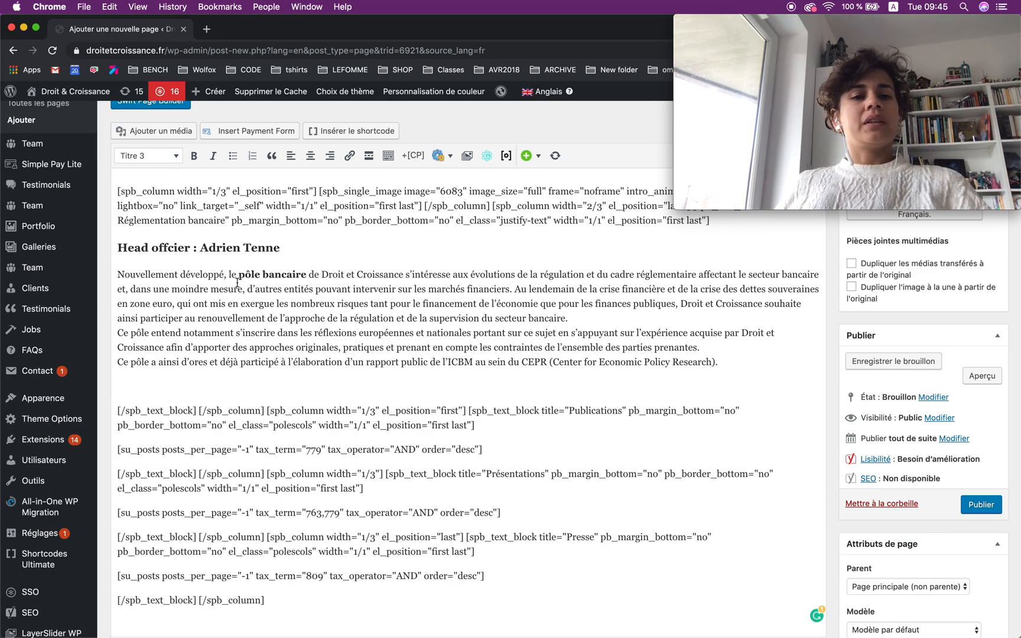
# Step: Replace the French body text below the heading with the placeholder "translation english", leaving the shortcodes in place
pyautogui.scroll(-1, 241, 274)
pyautogui.doubleClick(136, 244)
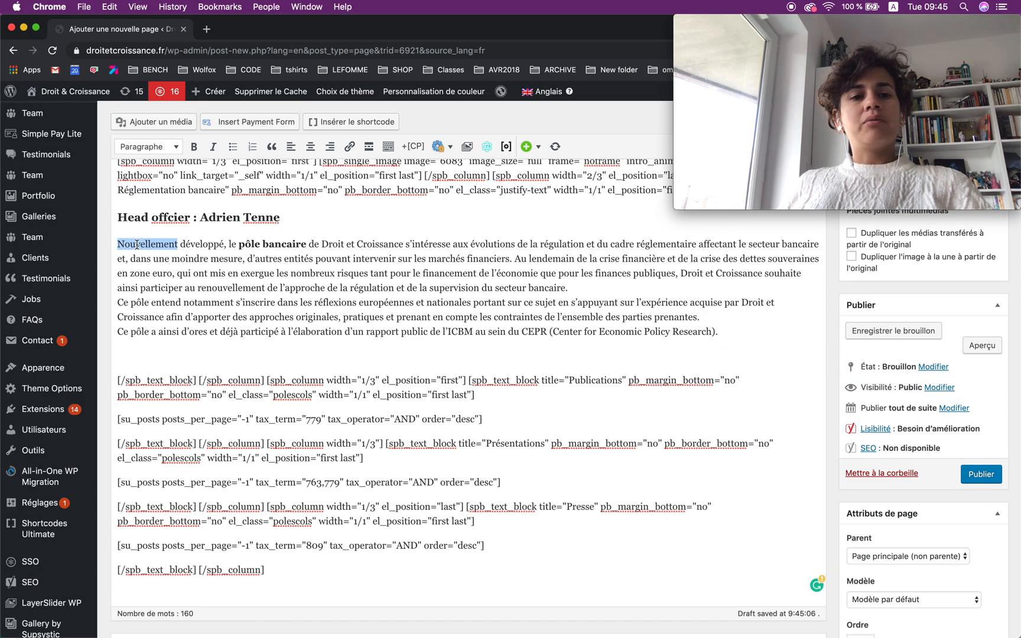
pyautogui.moveTo(126, 244); pyautogui.dragTo(717, 337)
pyautogui.write('traduc')
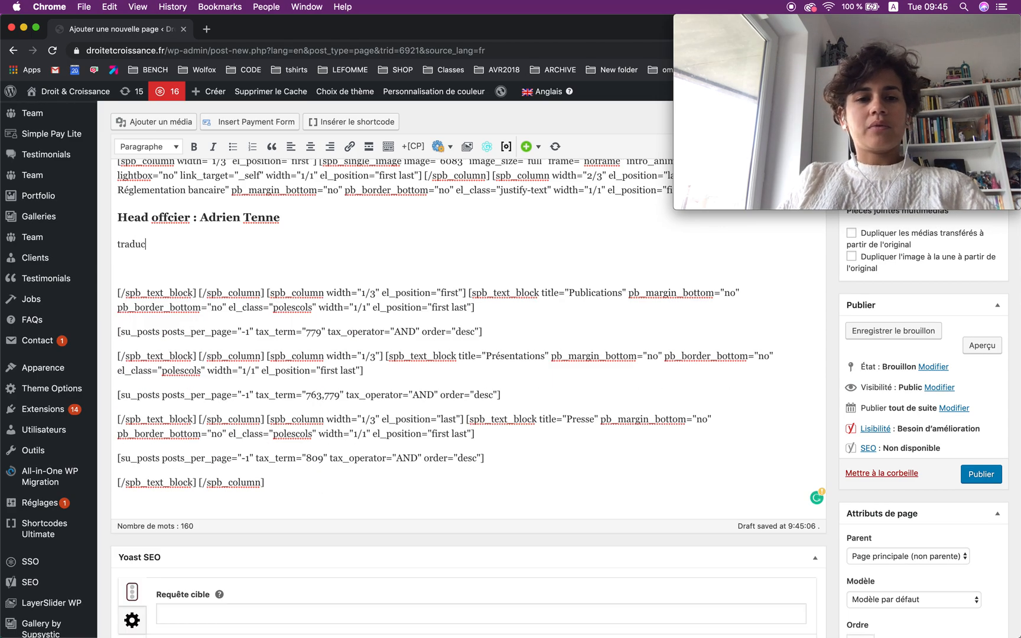
pyautogui.press('BackSpace')
pyautogui.press('BackSpace')
pyautogui.press('BackSpace')
pyautogui.write('nsla')
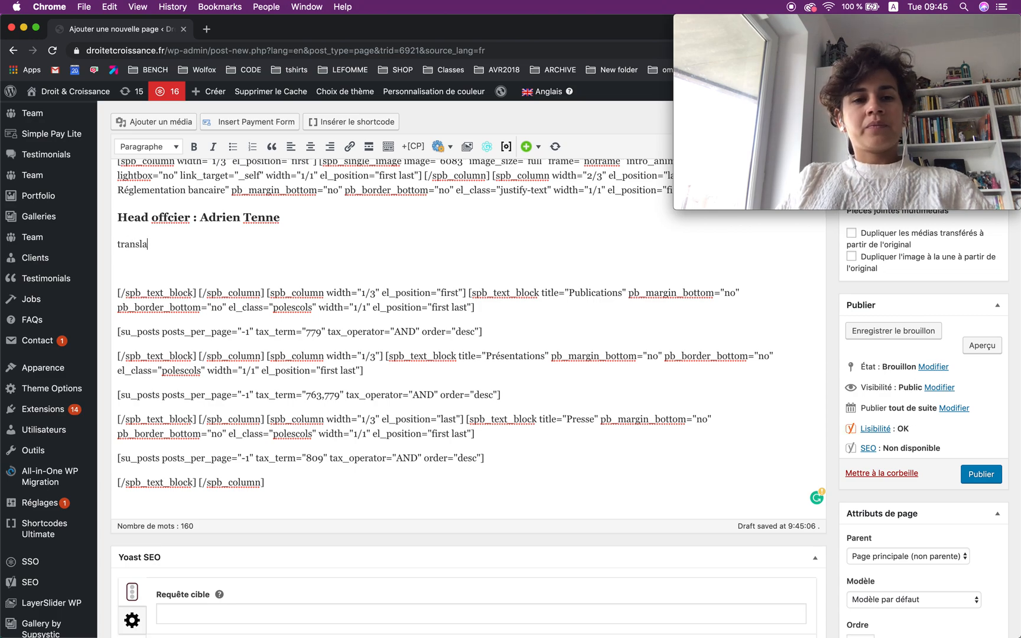
pyautogui.write('tion english')
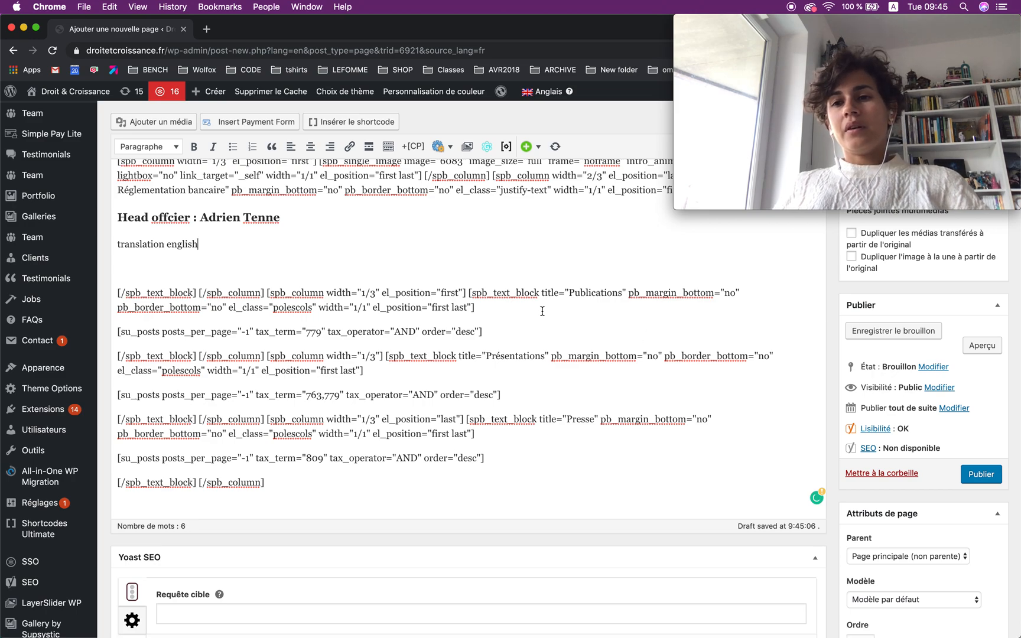
# Step: Publish the English page and open its permalink in a new tab to review the published content
pyautogui.scroll(-1, 438, 272)
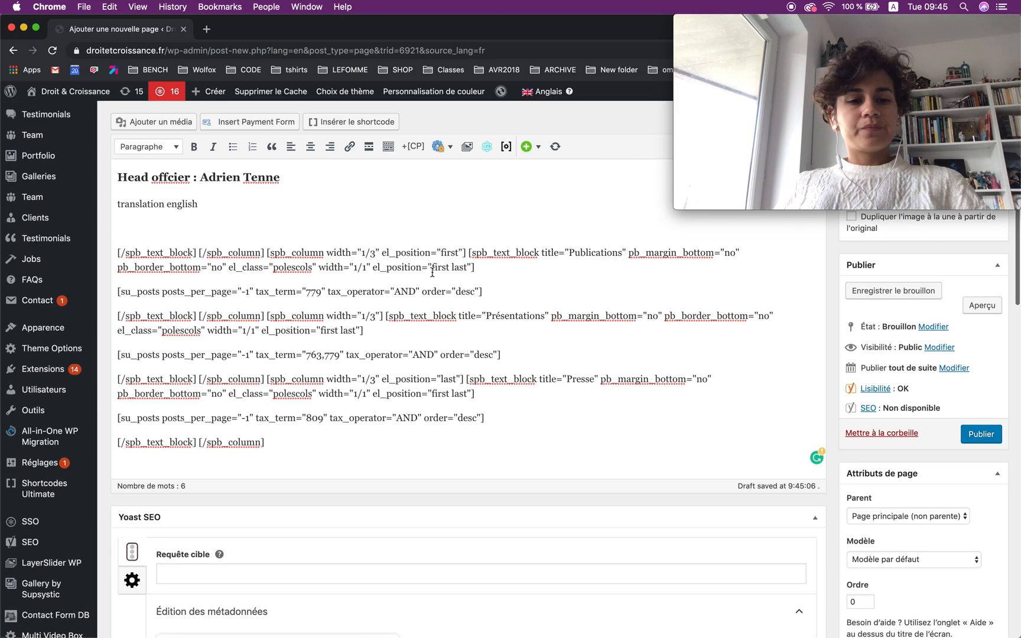
pyautogui.click(980, 435)
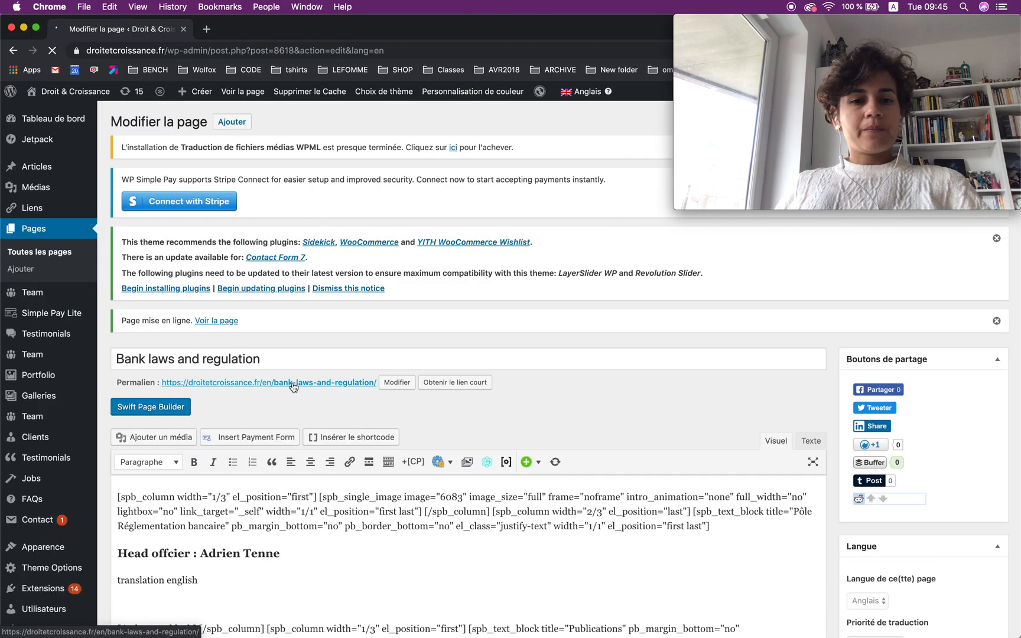
pyautogui.keyDown('super'); pyautogui.click(302, 371); pyautogui.keyUp('super')
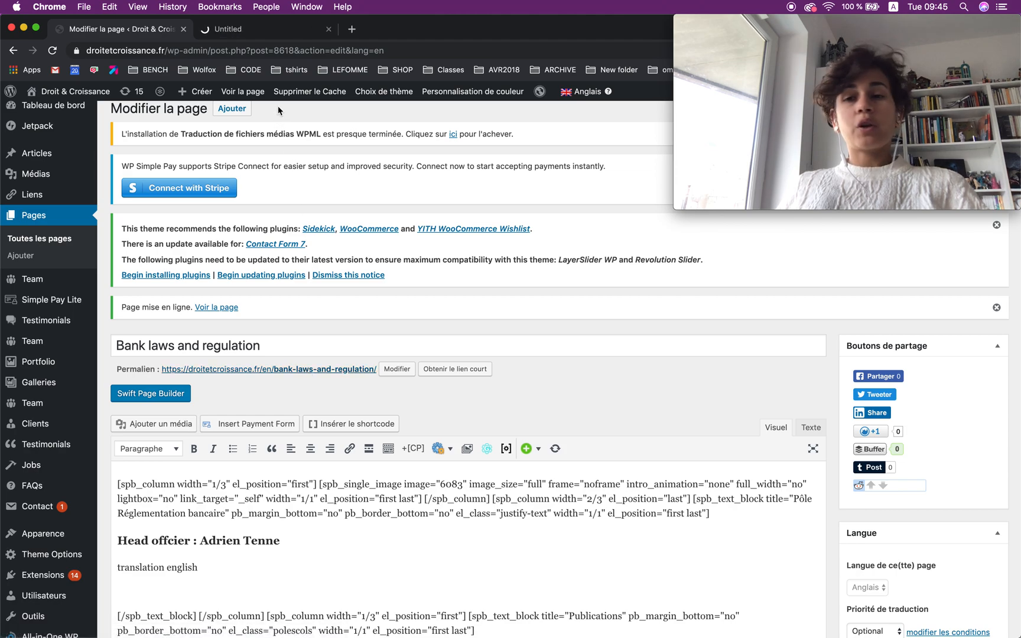
pyautogui.click(264, 34)
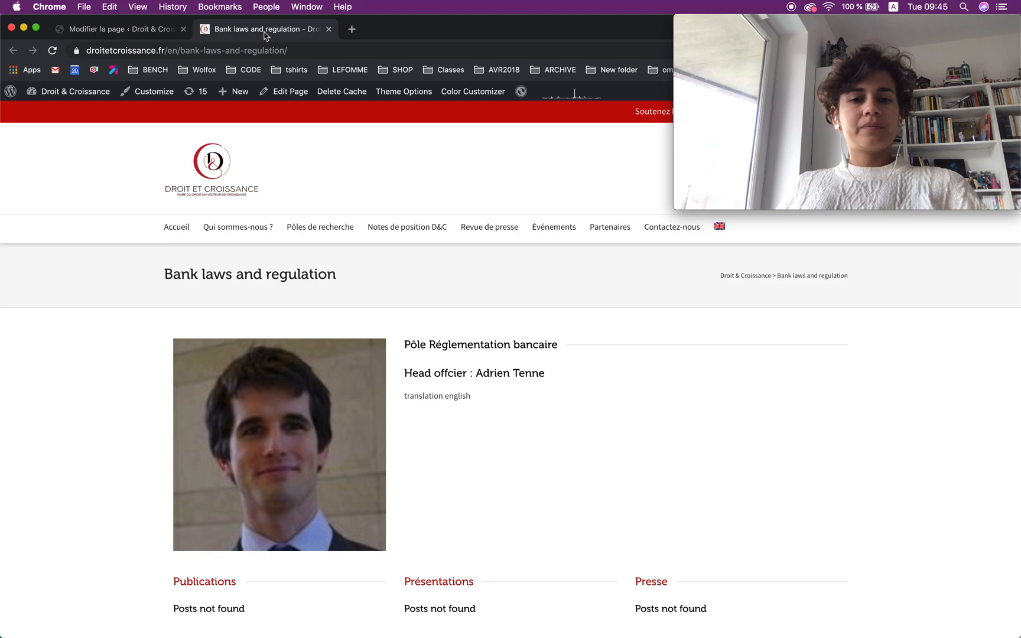
pyautogui.scroll(-2, 519, 401)
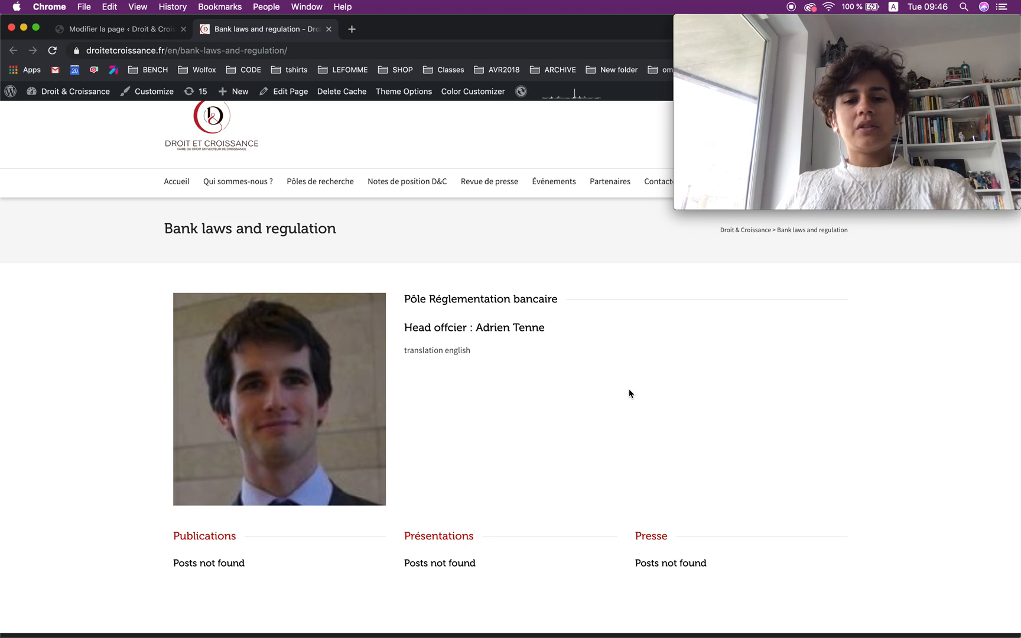
pyautogui.scroll(-1, 629, 394)
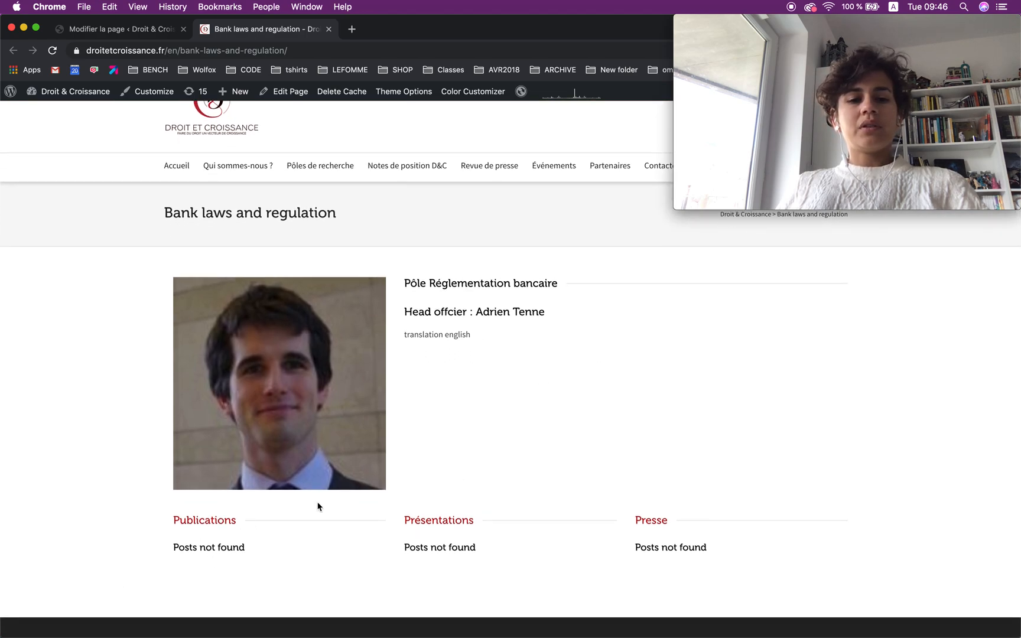
pyautogui.scroll(4, 691, 440)
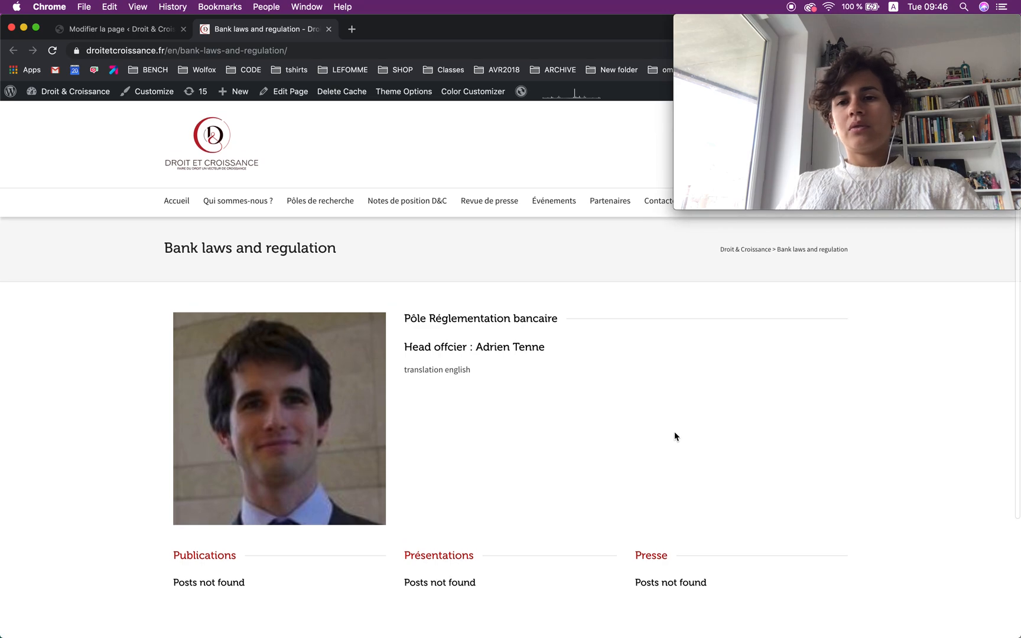
# Step: Switch the published page to its French version and back to English to check the language switcher
pyautogui.moveTo(718, 229)
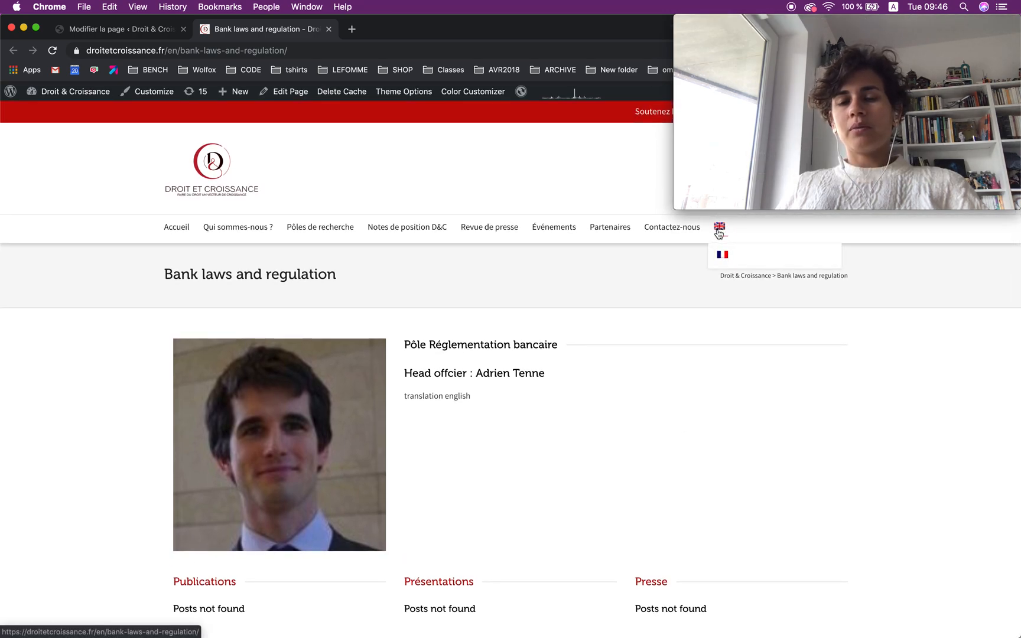
pyautogui.click(723, 258)
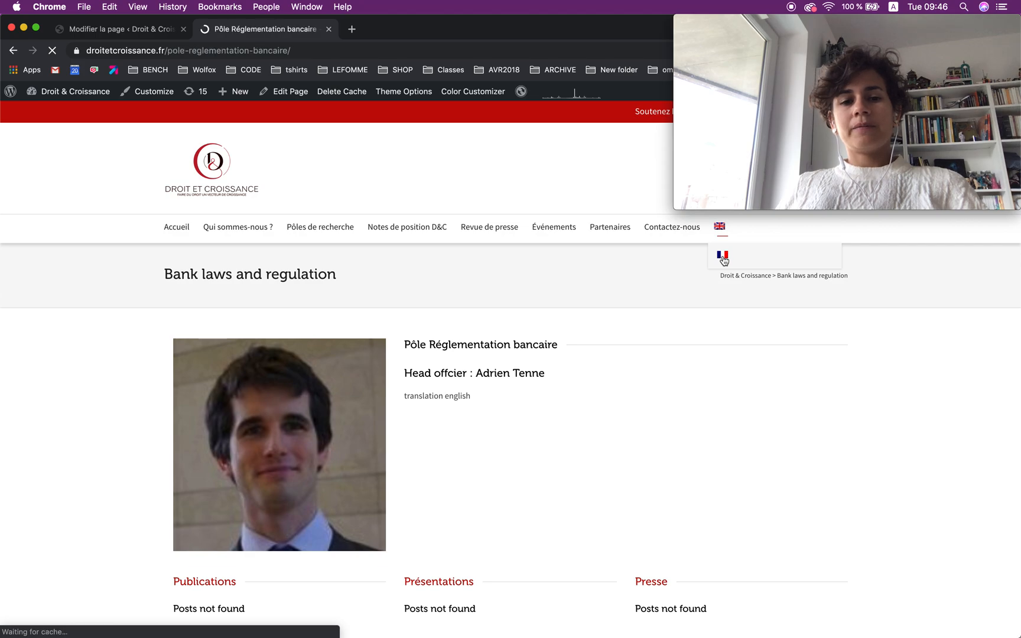
pyautogui.scroll(-5, 609, 458)
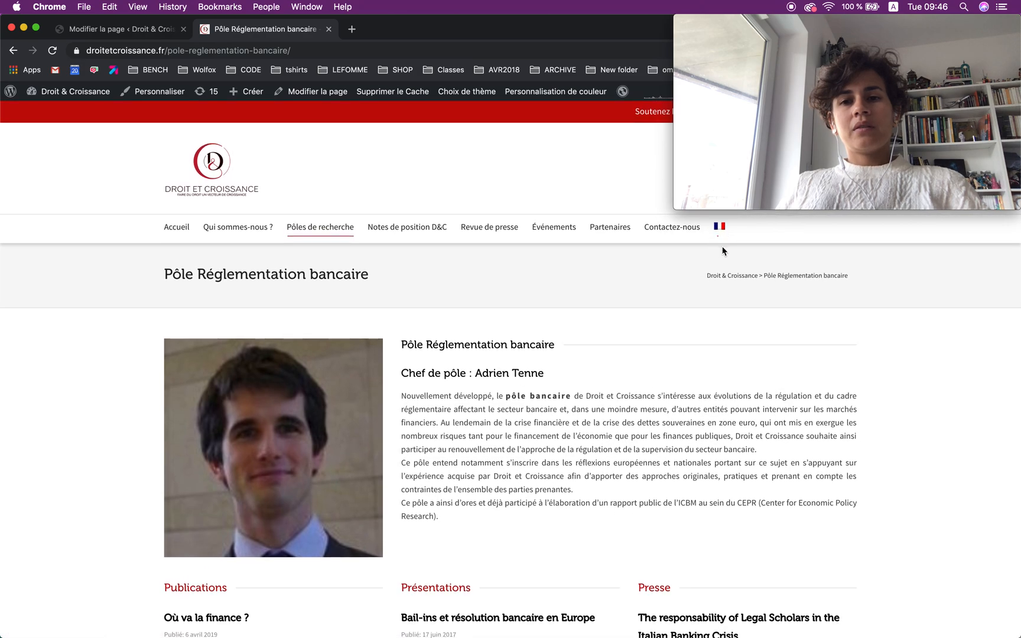
pyautogui.moveTo(719, 227)
pyautogui.click(723, 257)
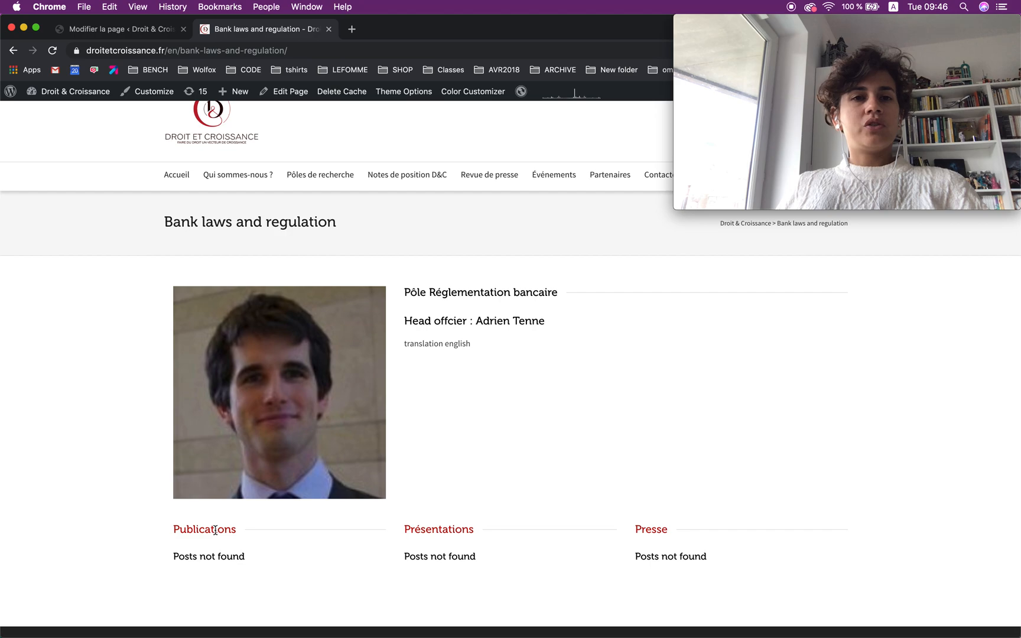
# Step: In the English page's editor, change the French shortcode titles of the last two text blocks to "Presentations" and "Press"
pyautogui.click(119, 34)
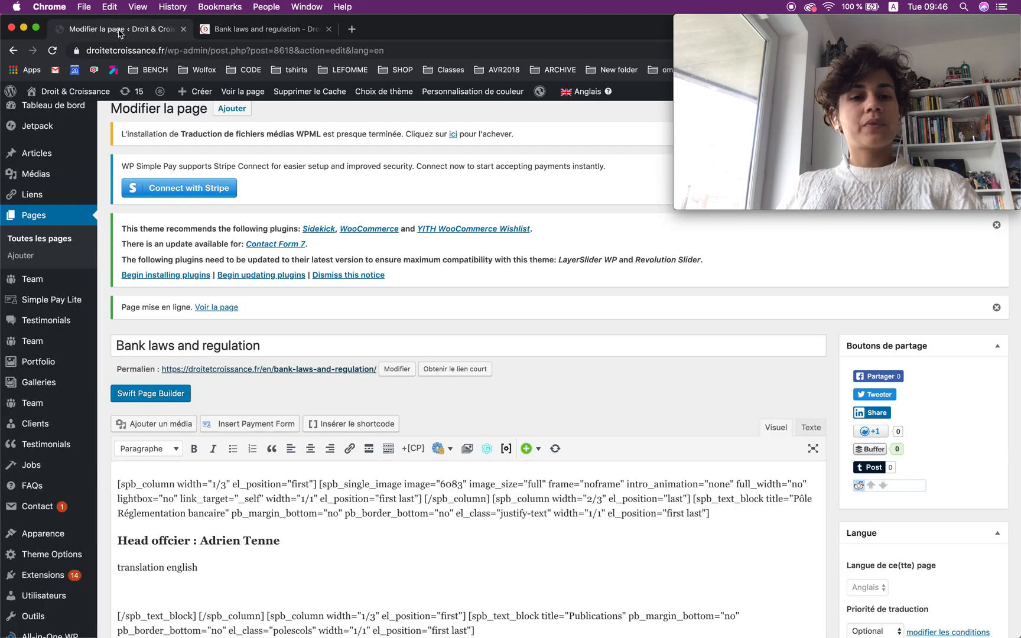
pyautogui.scroll(-5, 355, 351)
pyautogui.scroll(-2, 356, 349)
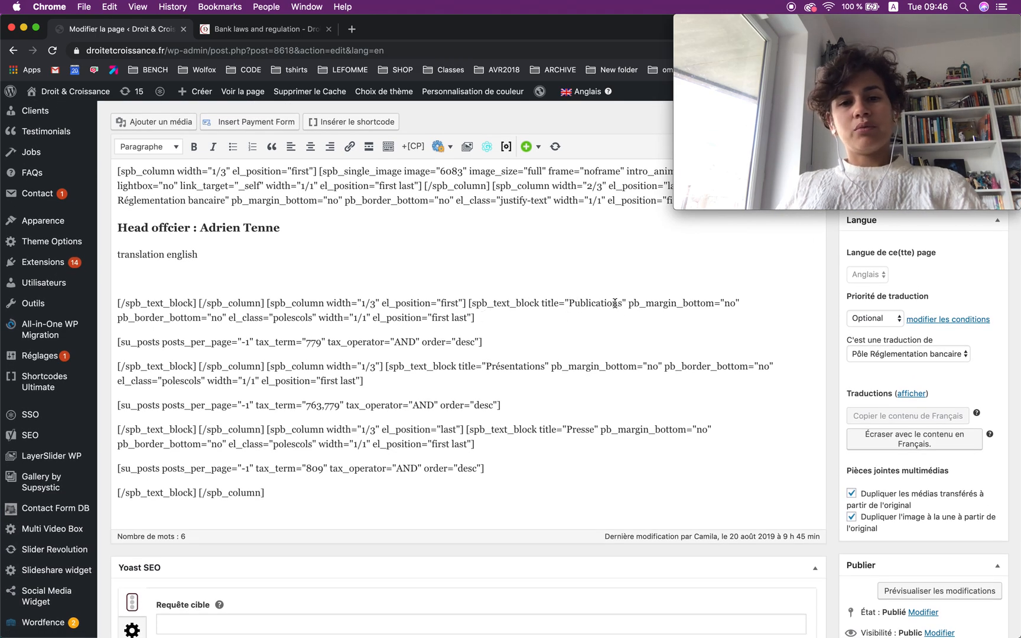
pyautogui.click(502, 365)
pyautogui.press('BackSpace')
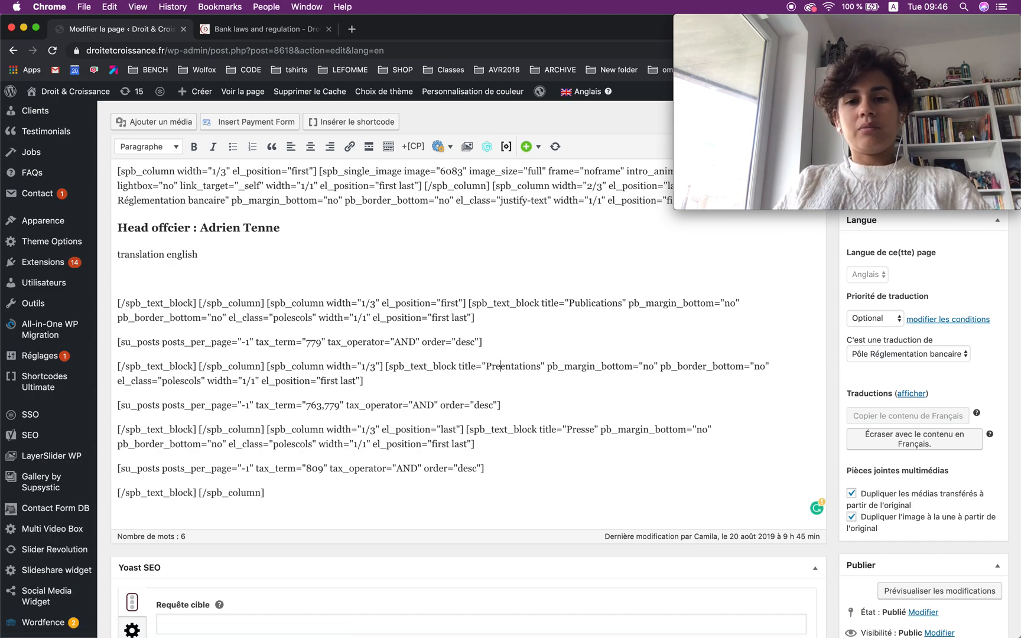
pyautogui.write('se')
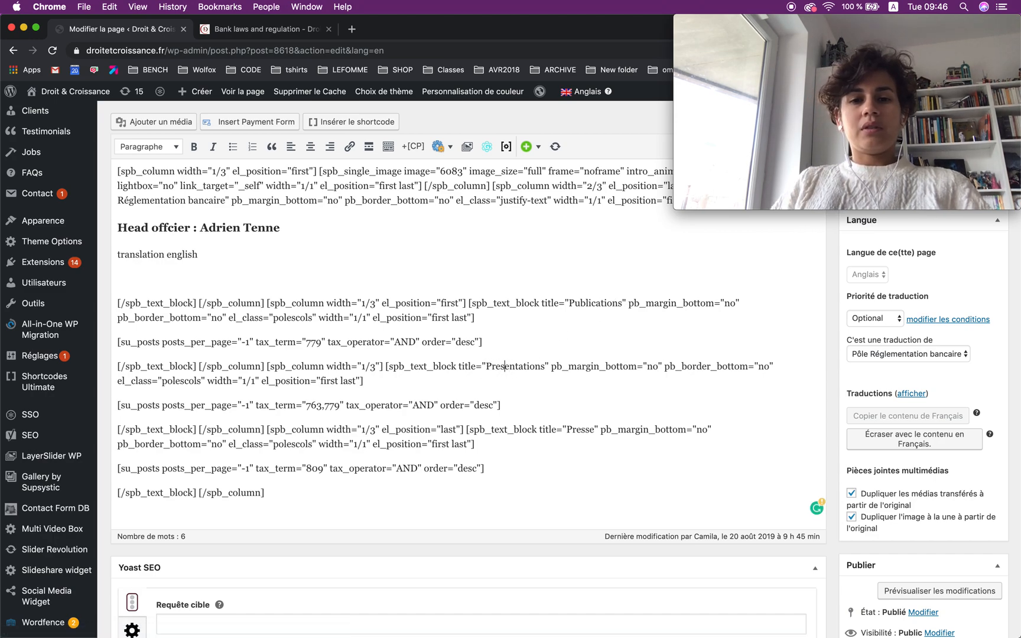
pyautogui.doubleClick(584, 427)
pyautogui.click(592, 427)
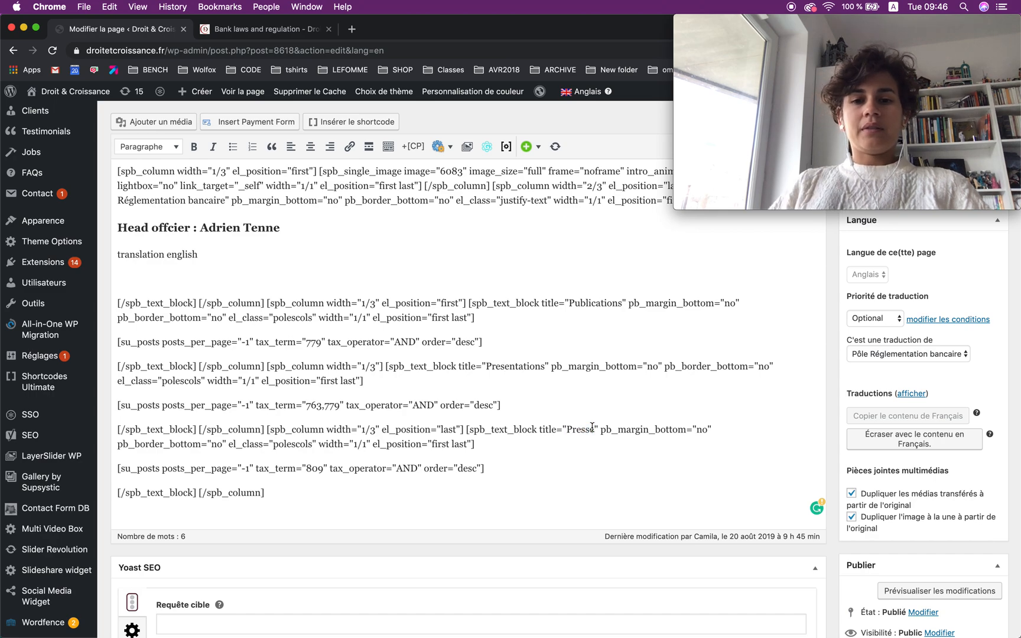
pyautogui.press('BackSpace')
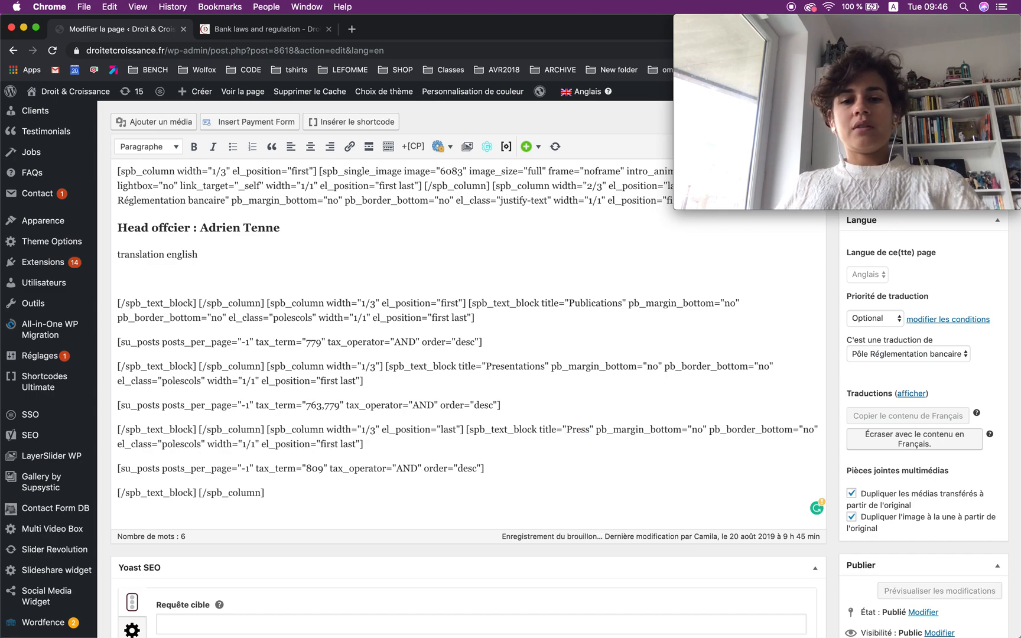
# Step: Update the English page and reload its published version to check the translated column titles
pyautogui.scroll(3, 745, 369)
pyautogui.scroll(-7, 766, 370)
pyautogui.click(971, 615)
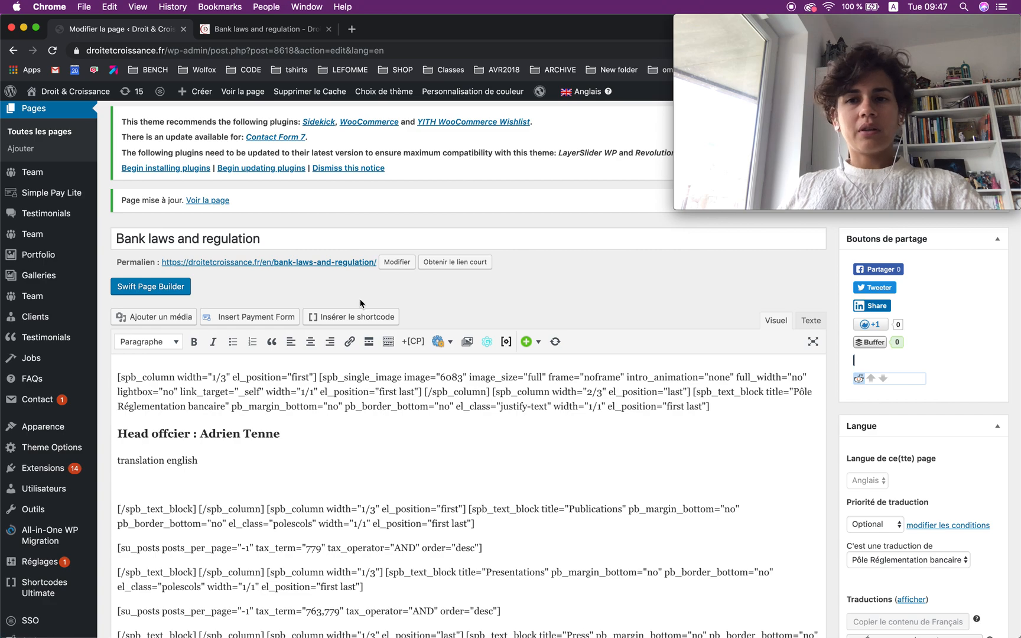
pyautogui.click(240, 29)
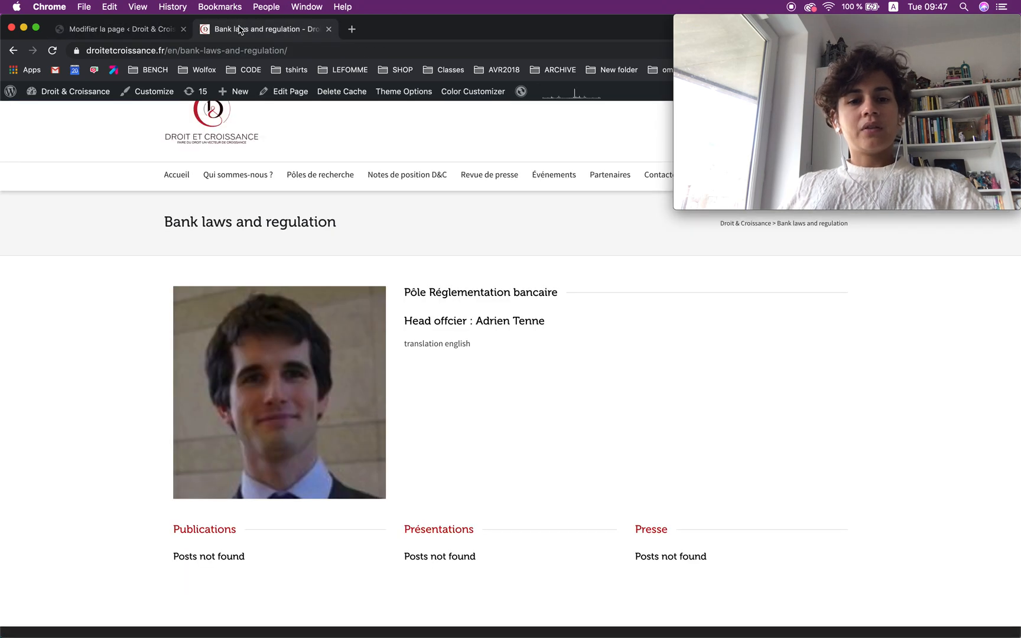
pyautogui.press('super+r')
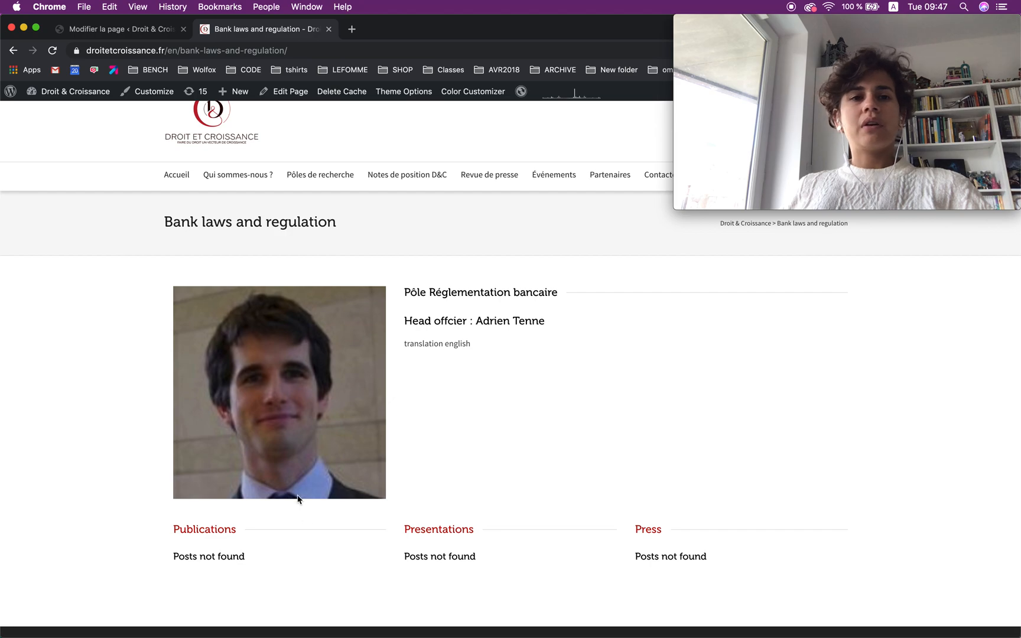
# Step: Go to the list of all pages in the admin, filter it to French and review each page's English translation status
pyautogui.click(117, 29)
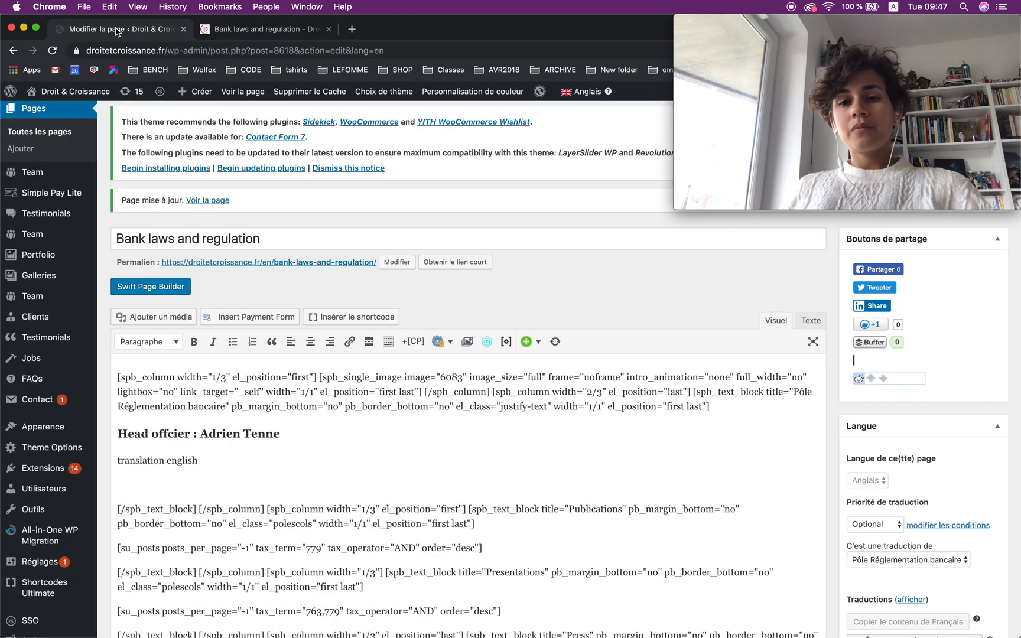
pyautogui.scroll(3, 226, 343)
pyautogui.scroll(1, 226, 344)
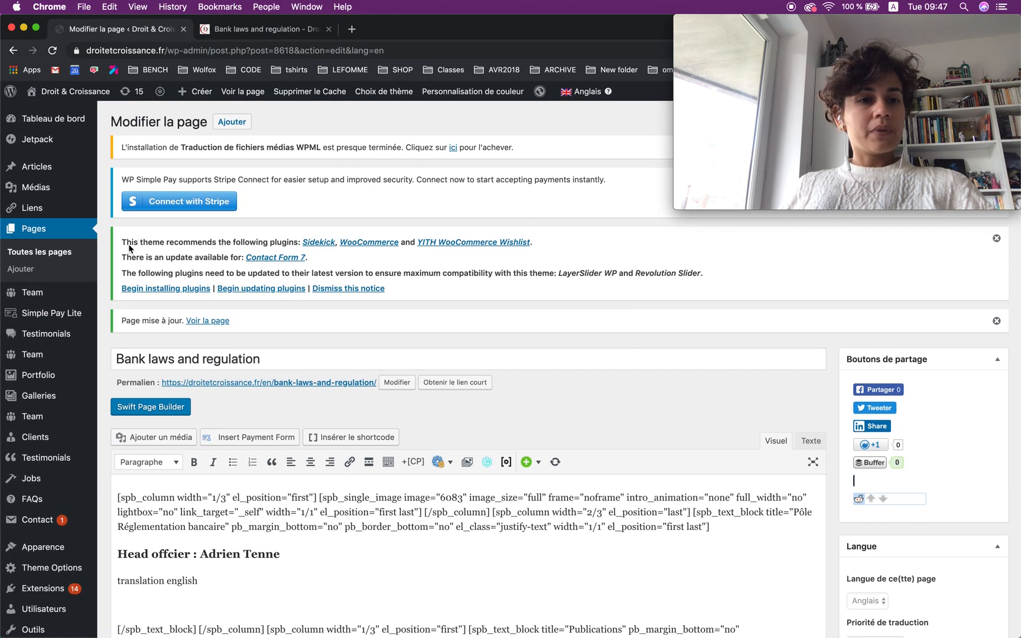
pyautogui.click(44, 255)
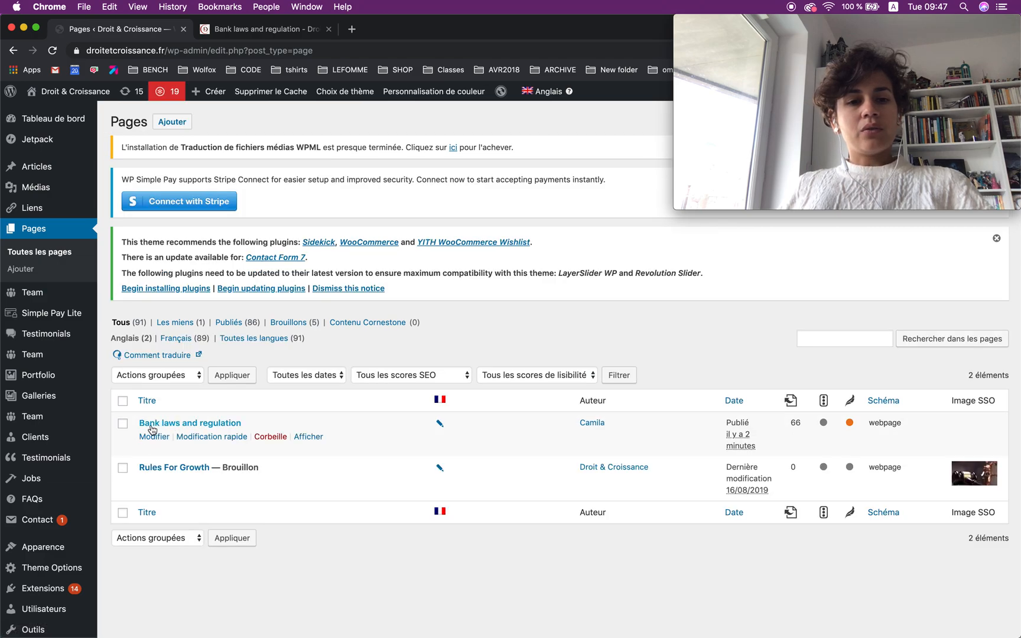
pyautogui.click(171, 339)
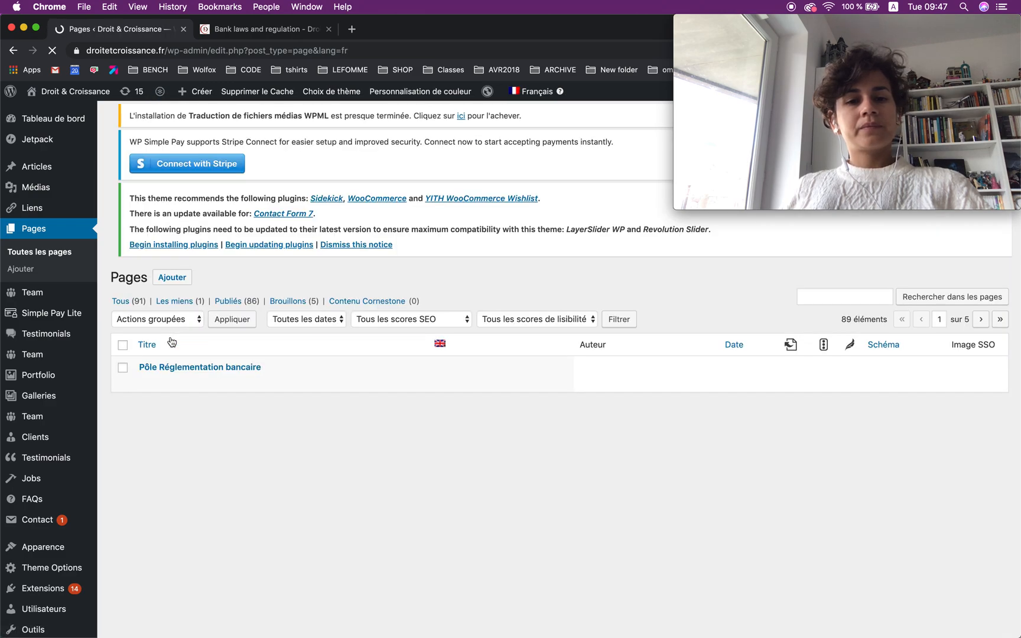
pyautogui.scroll(-3, 171, 340)
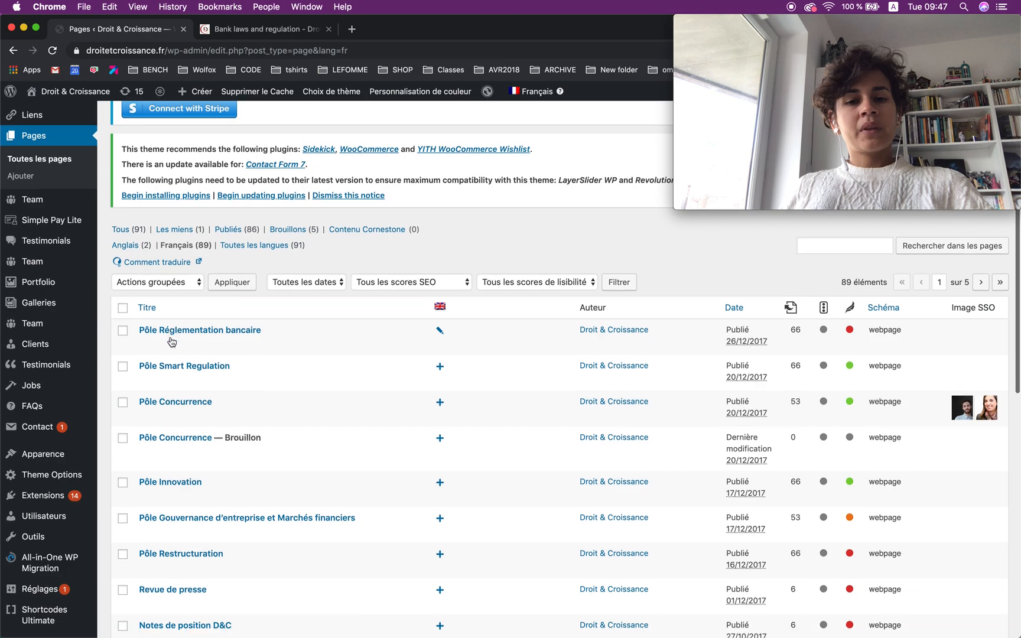
pyautogui.moveTo(172, 337)
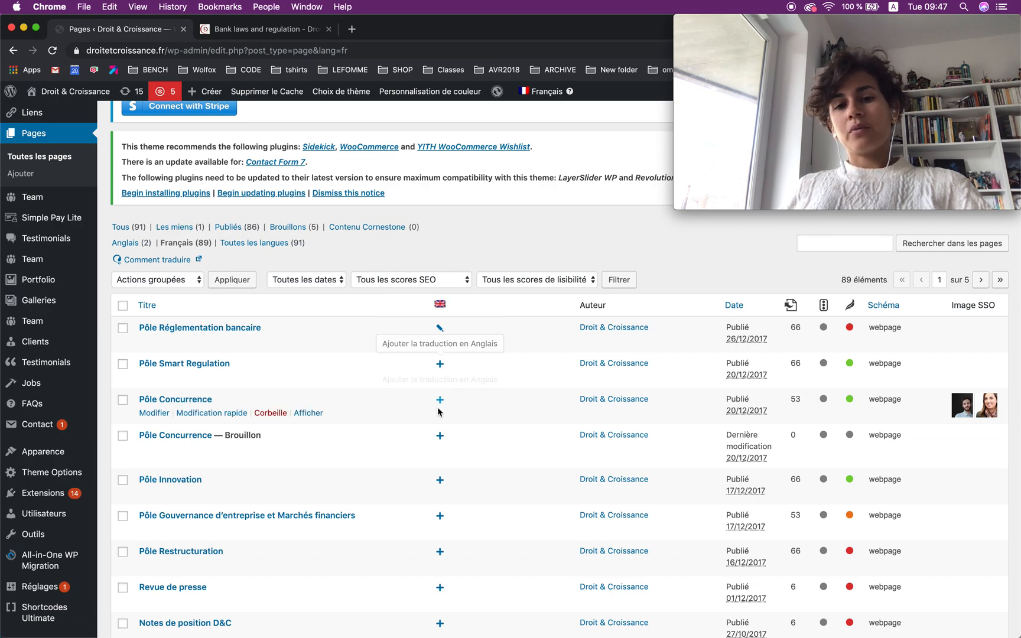
pyautogui.scroll(-2, 414, 408)
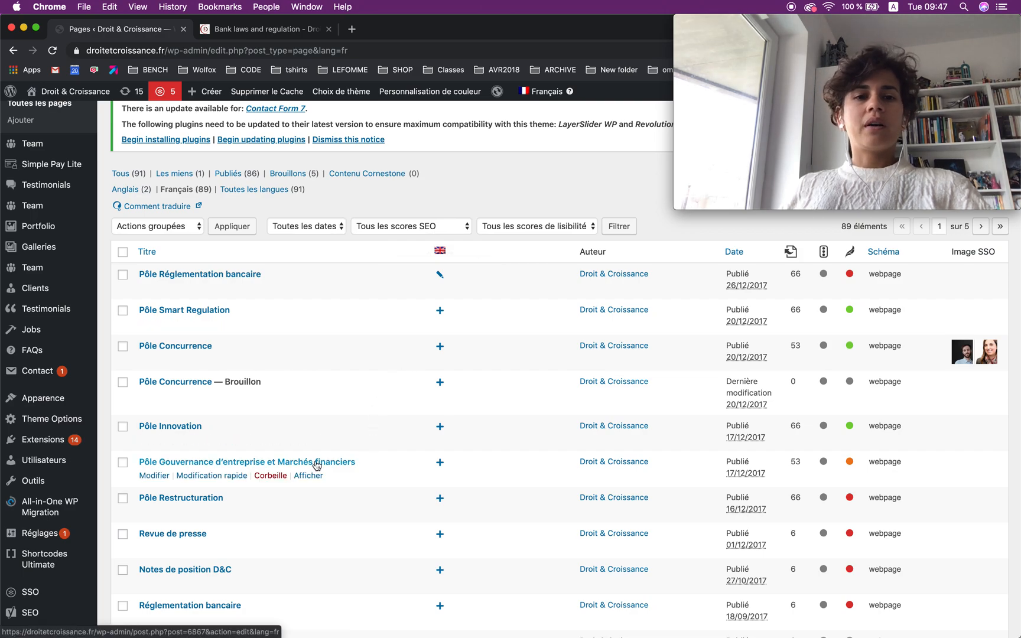
pyautogui.scroll(3, 371, 367)
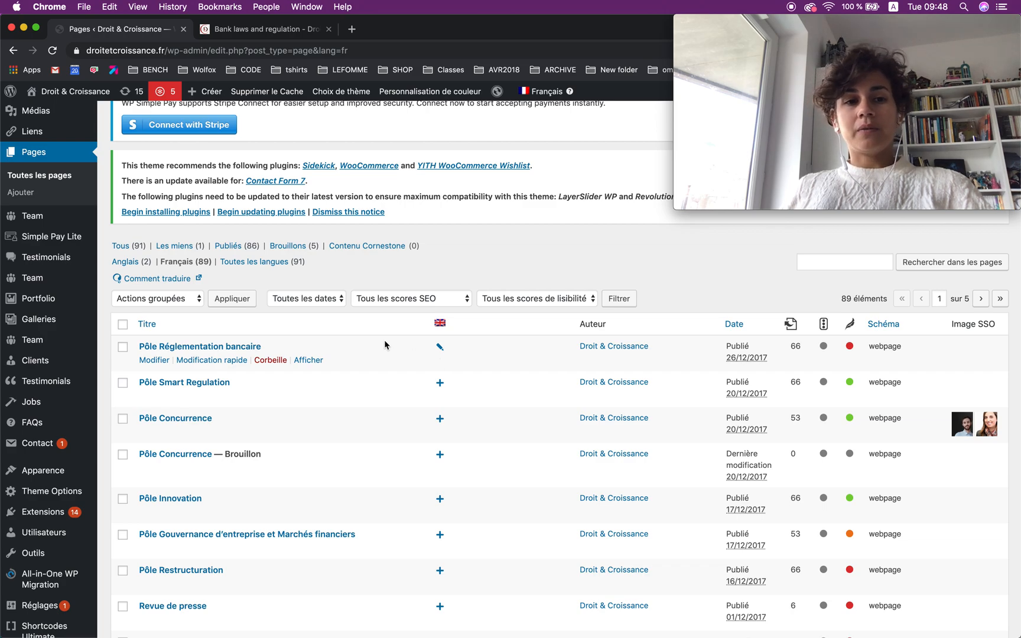
# Step: Move the English page "Bank laws and regulation" to the trash and check the translation status of "Pôle Réglementation bancaire" among the French pages
pyautogui.click(124, 262)
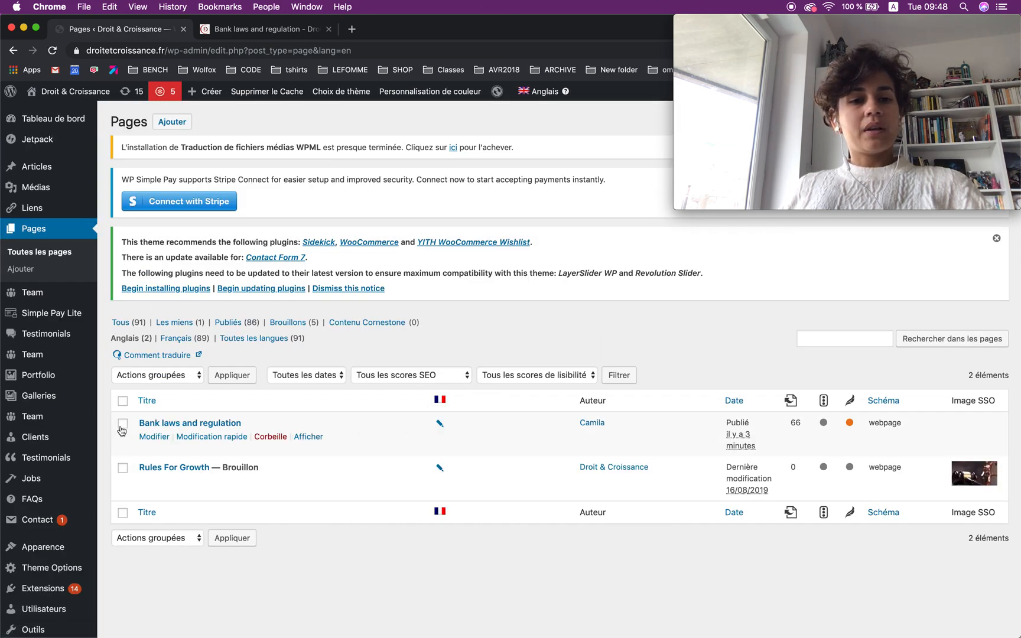
pyautogui.click(266, 437)
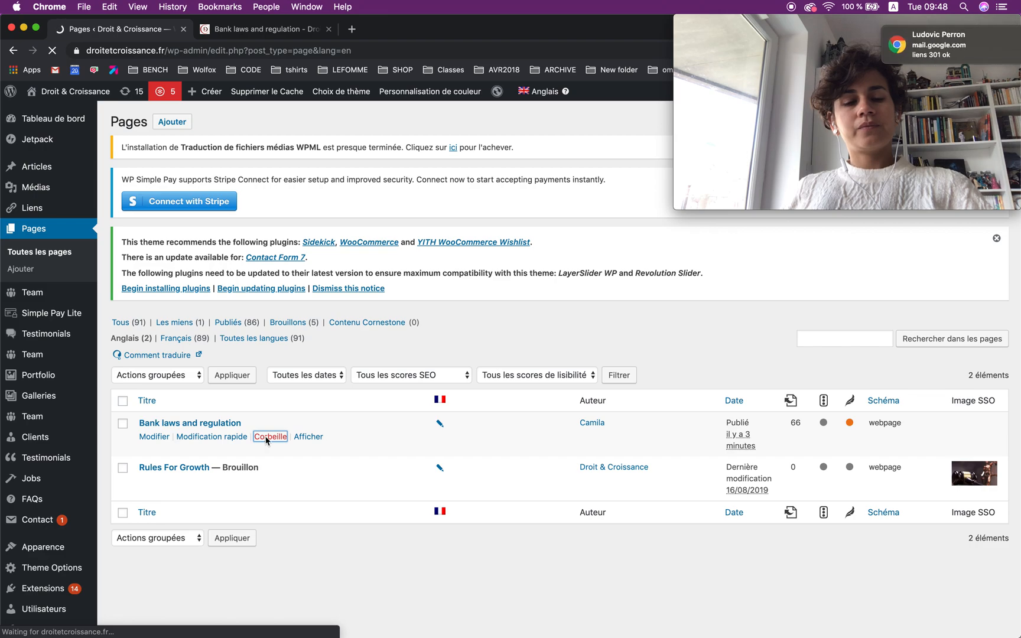
pyautogui.scroll(-5, 267, 456)
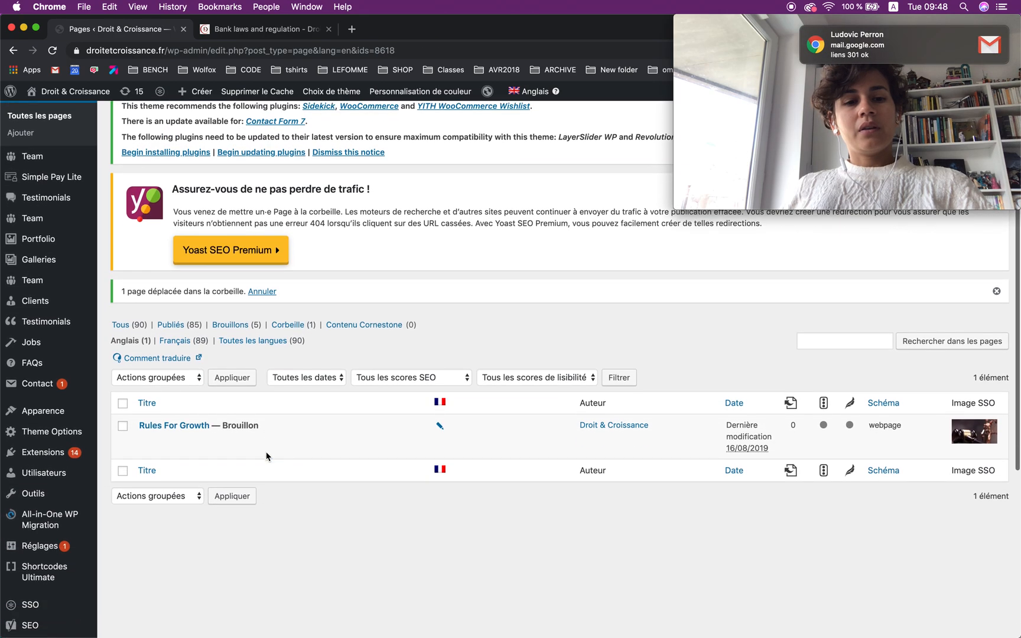
pyautogui.click(181, 335)
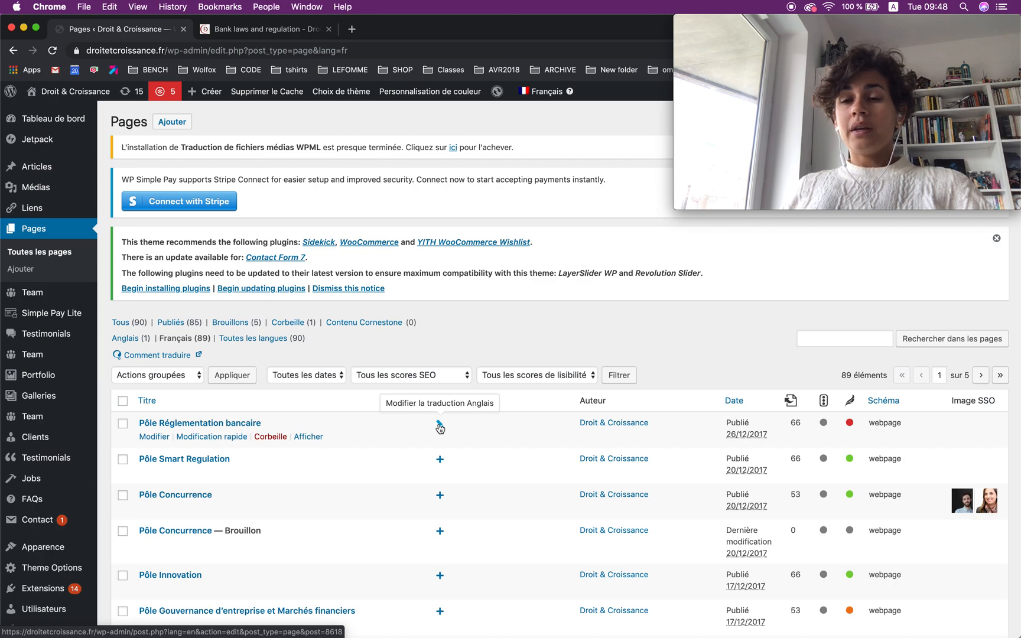
# Step: Permanently delete the trashed English page "Bank laws and regulation" by emptying the English pages' trash
pyautogui.click(300, 327)
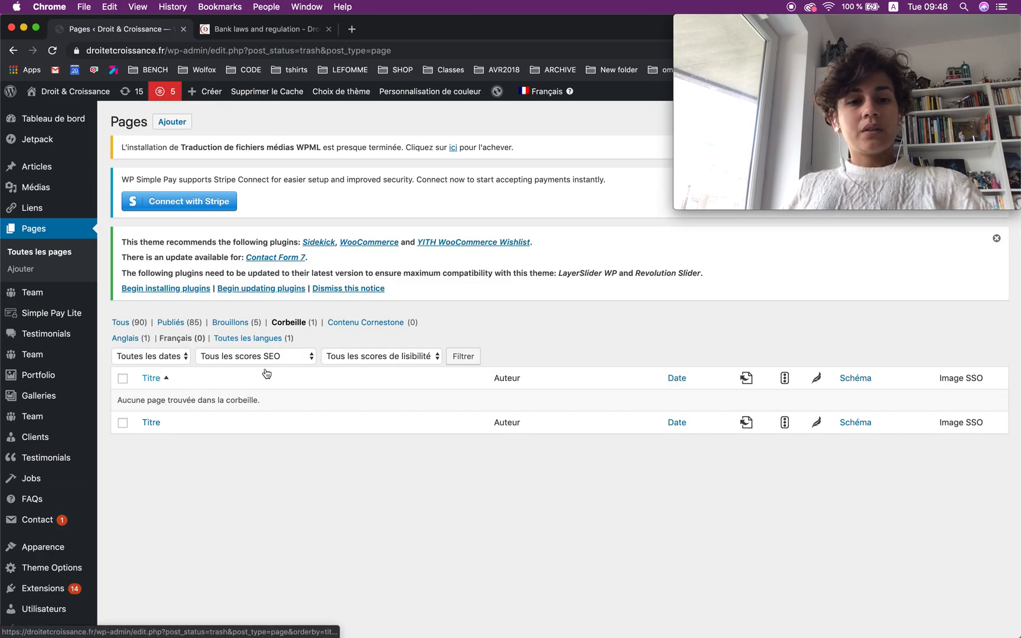
pyautogui.click(135, 340)
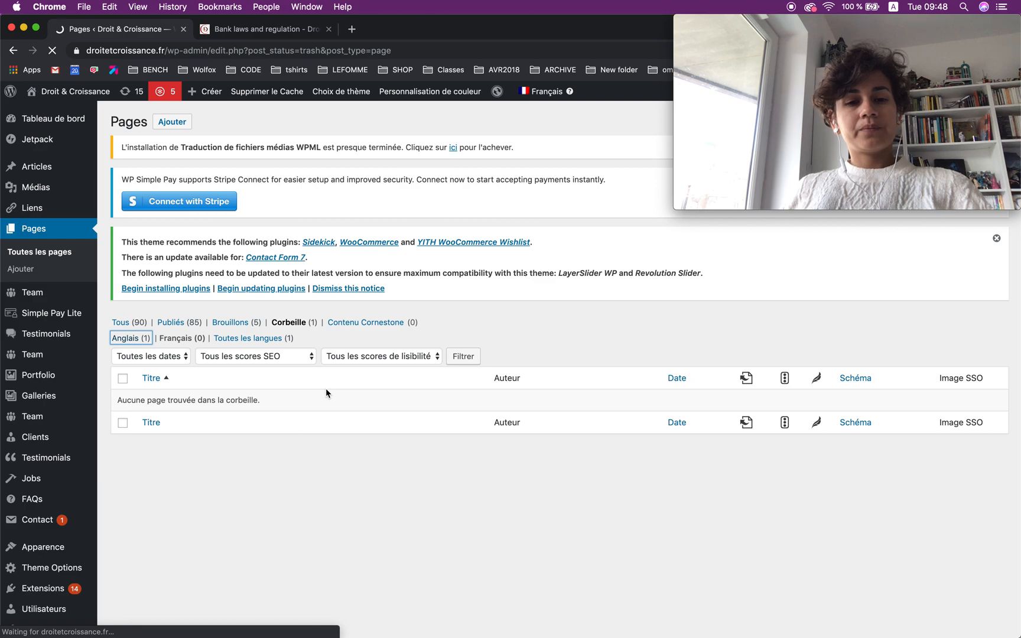
pyautogui.moveTo(206, 418)
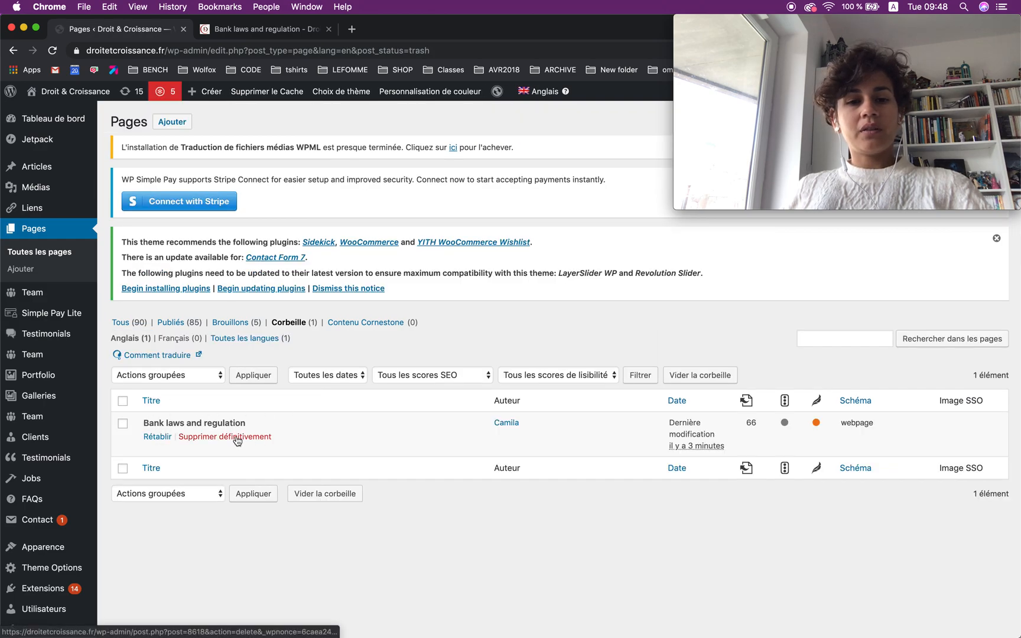
pyautogui.click(701, 378)
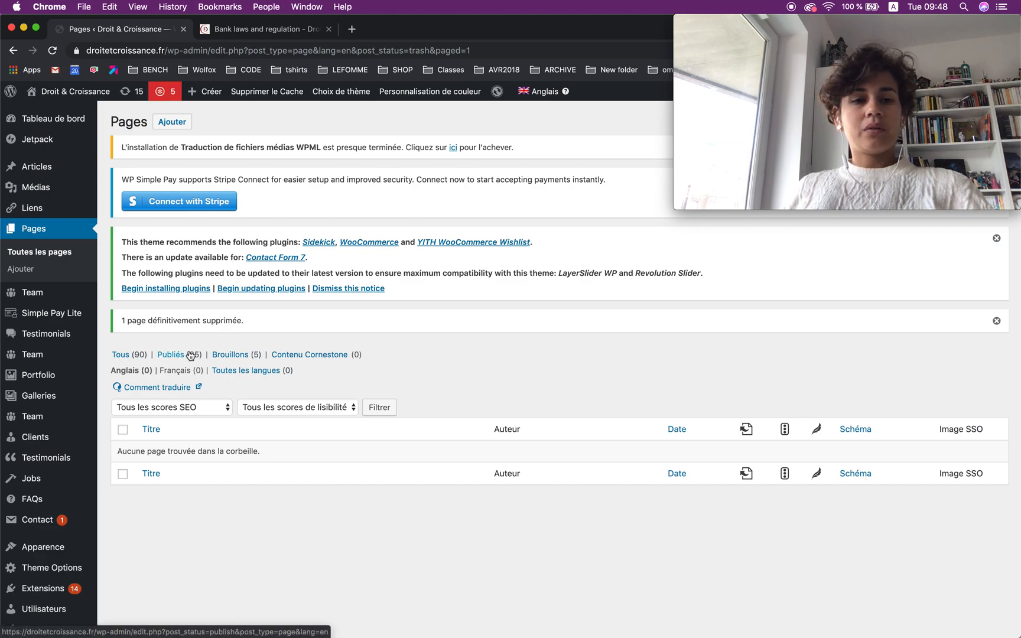
# Step: Return to the full page list, filter it to French and check the English translation status of "Pôle Réglementation bancaire"
pyautogui.click(121, 358)
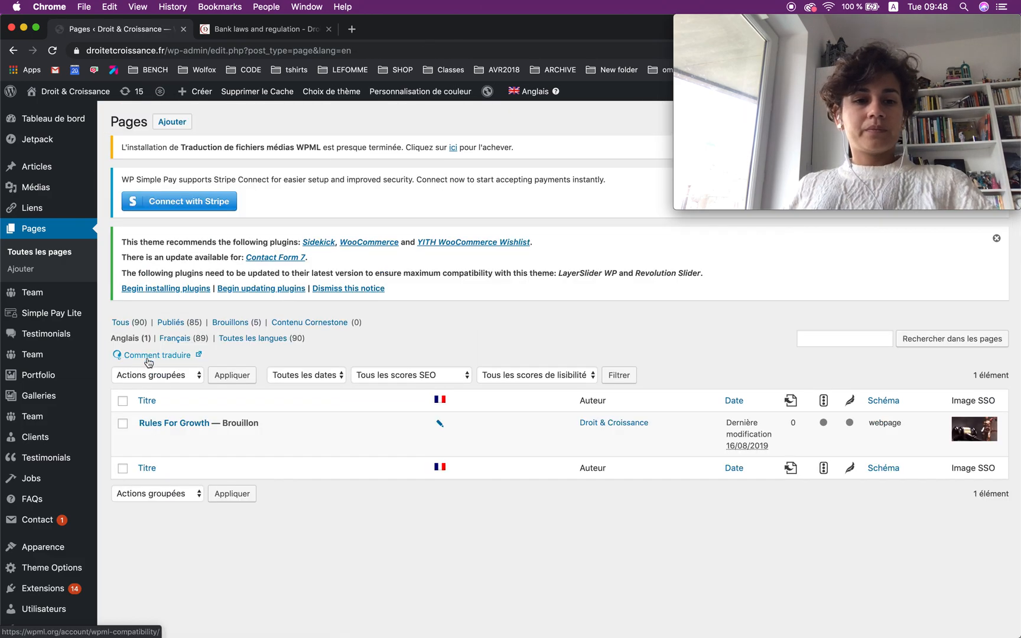
pyautogui.click(175, 339)
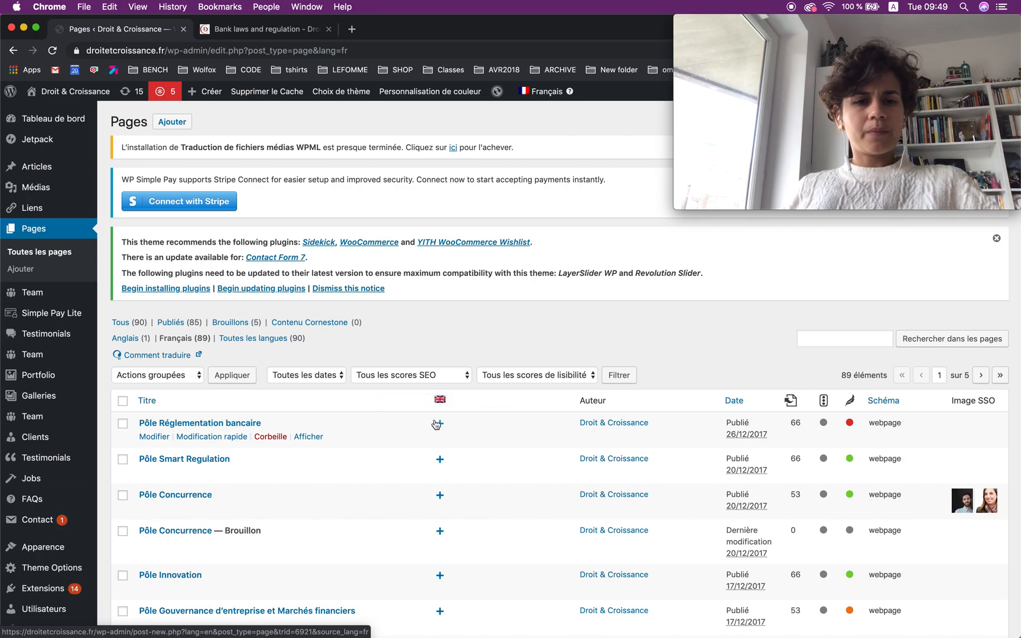
pyautogui.scroll(-2, 436, 424)
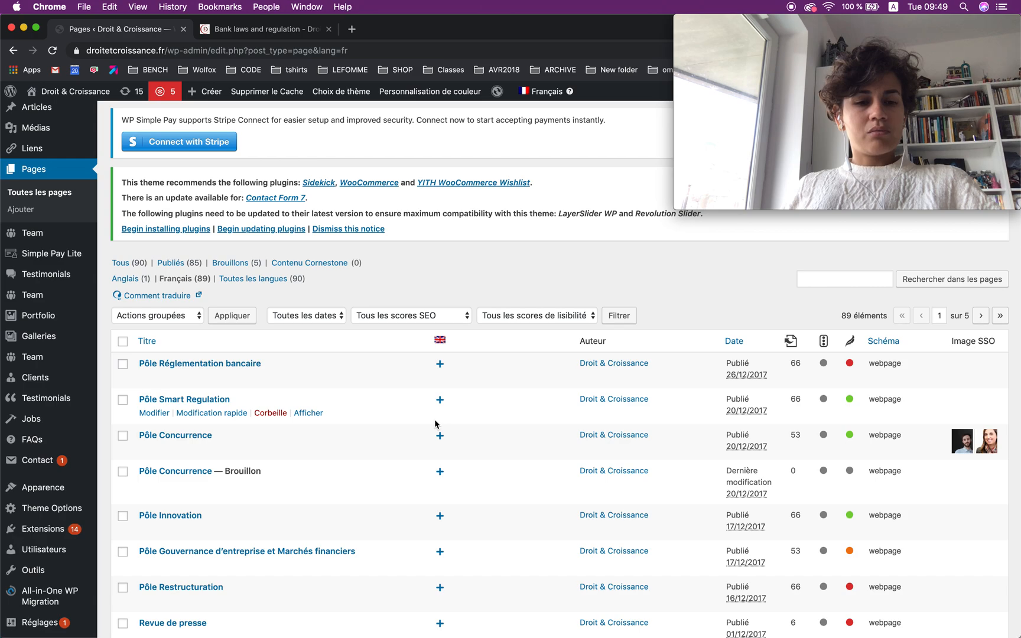
pyautogui.moveTo(913, 123)
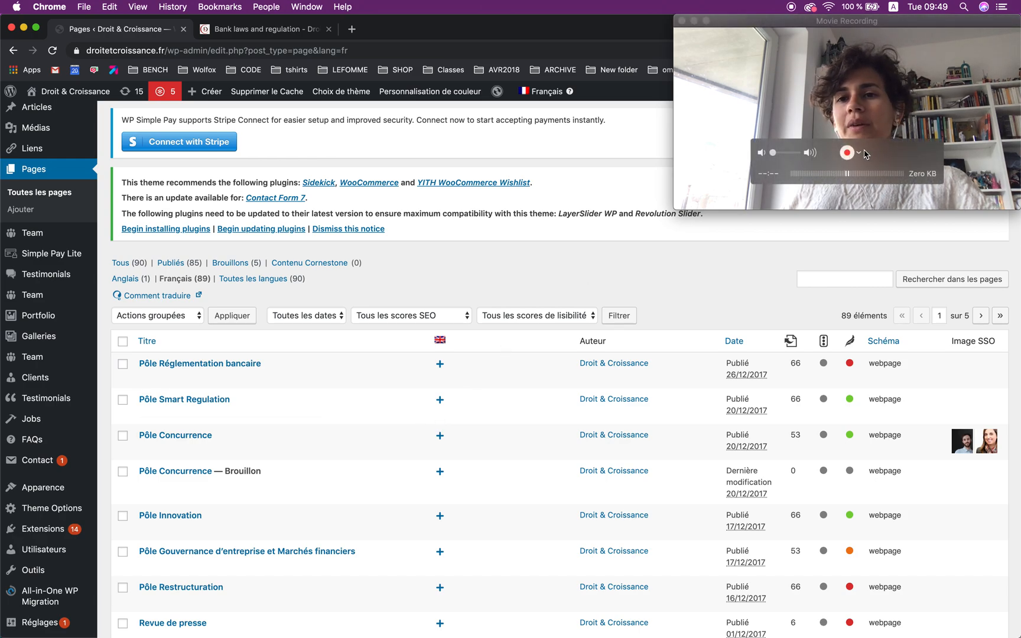